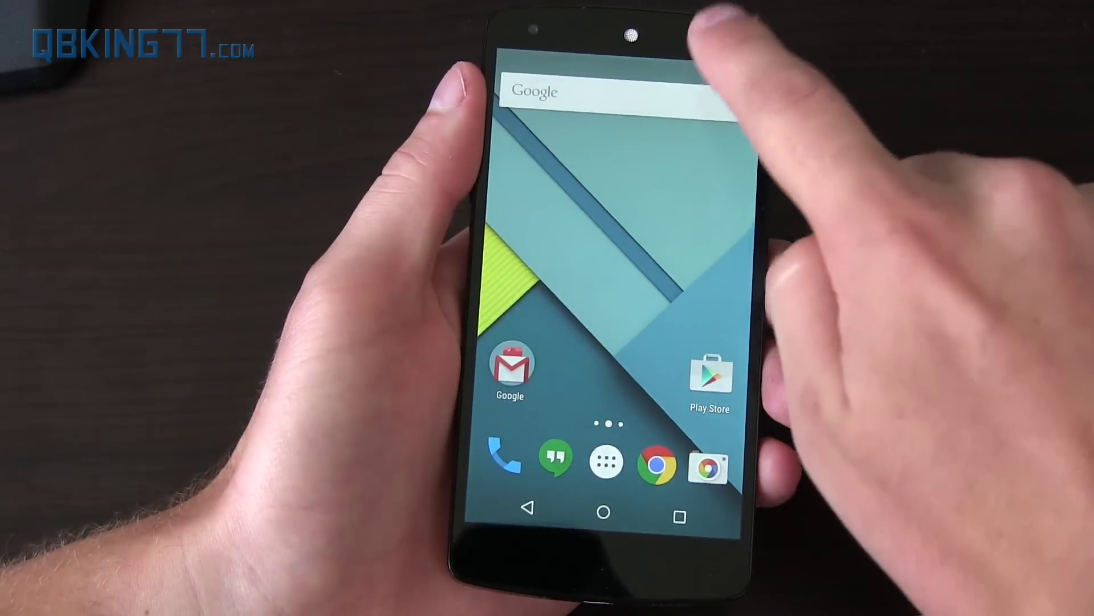
# Step: Pull down the shade on the phone to reveal the brightness, Wi-Fi and Bluetooth quick toggles
pyautogui.moveTo(704, 54); pyautogui.dragTo(672, 143)
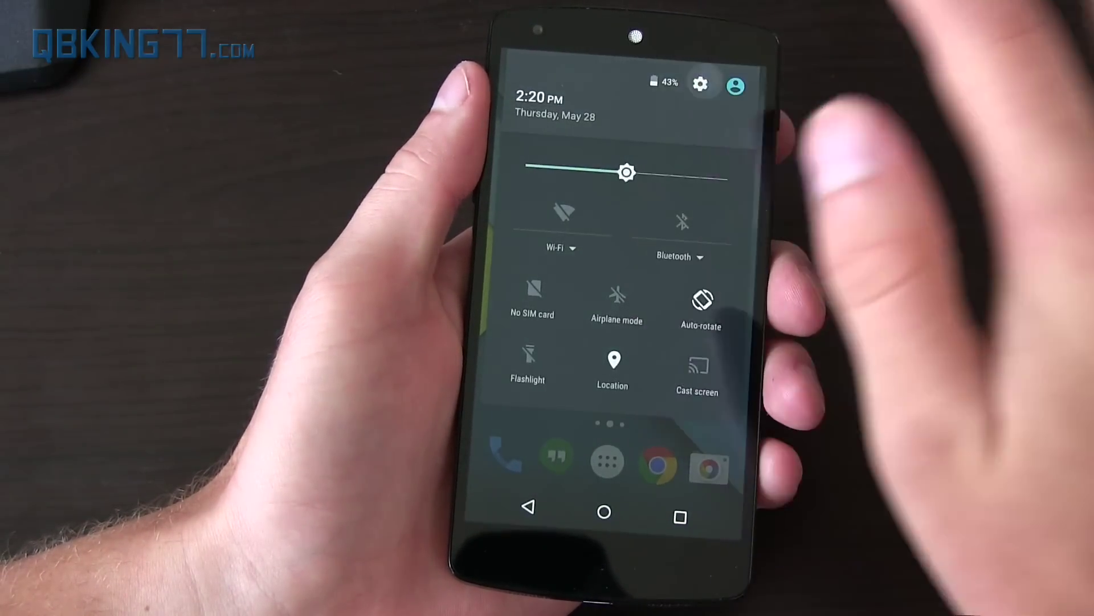
# Step: Go into Settings and confirm allowing USB debugging in Developer options
pyautogui.click(700, 84)
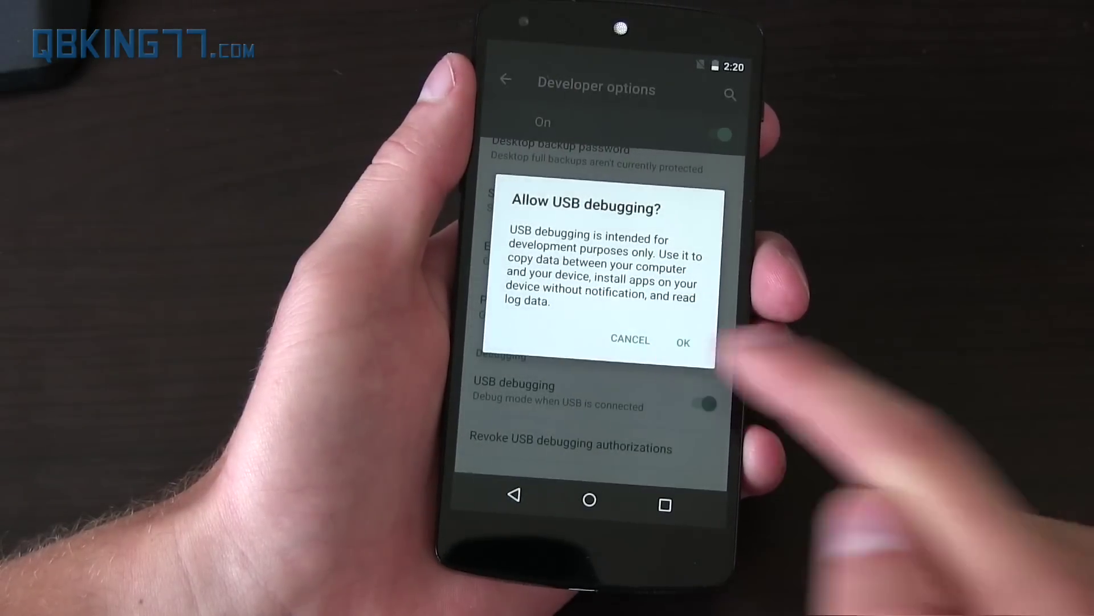
pyautogui.click(684, 342)
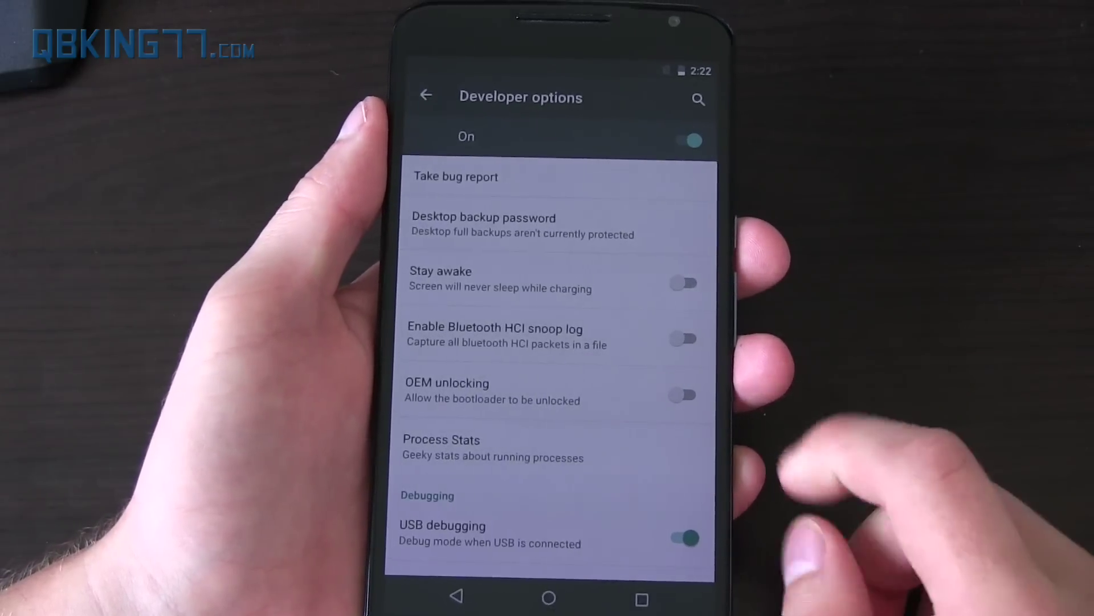
# Step: Enable OEM unlocking, accept its warning, and switch USB debugging on in Developer options
pyautogui.click(688, 390)
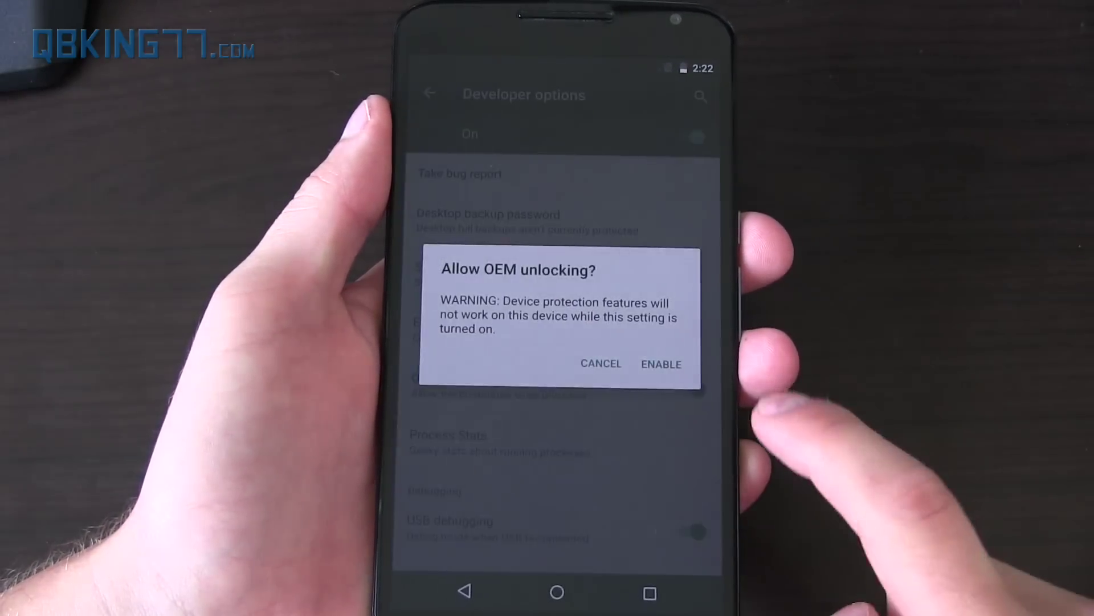
pyautogui.click(665, 366)
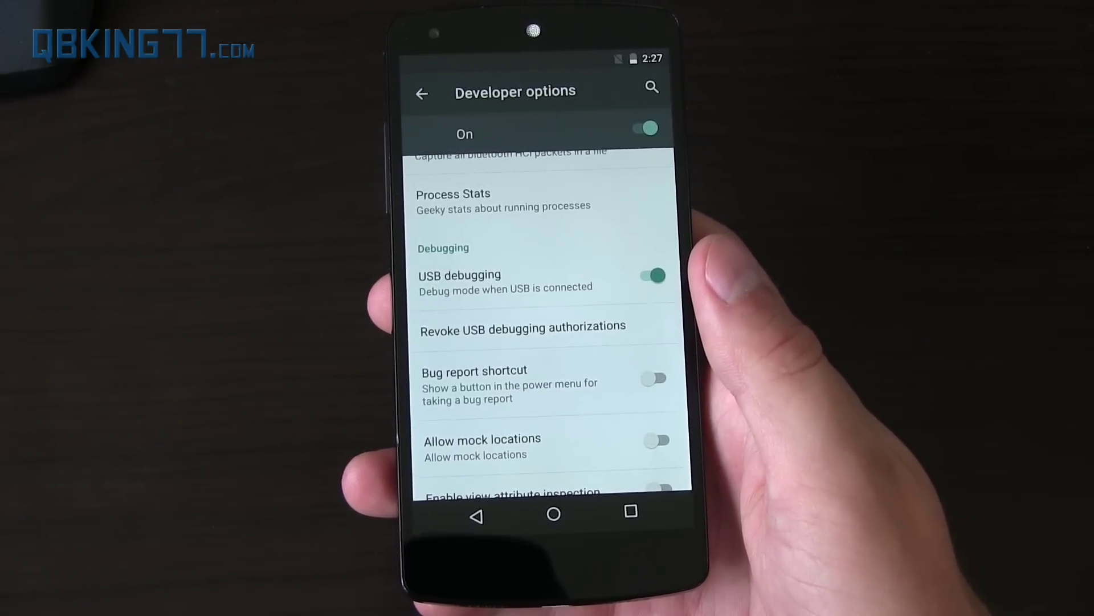
pyautogui.click(642, 276)
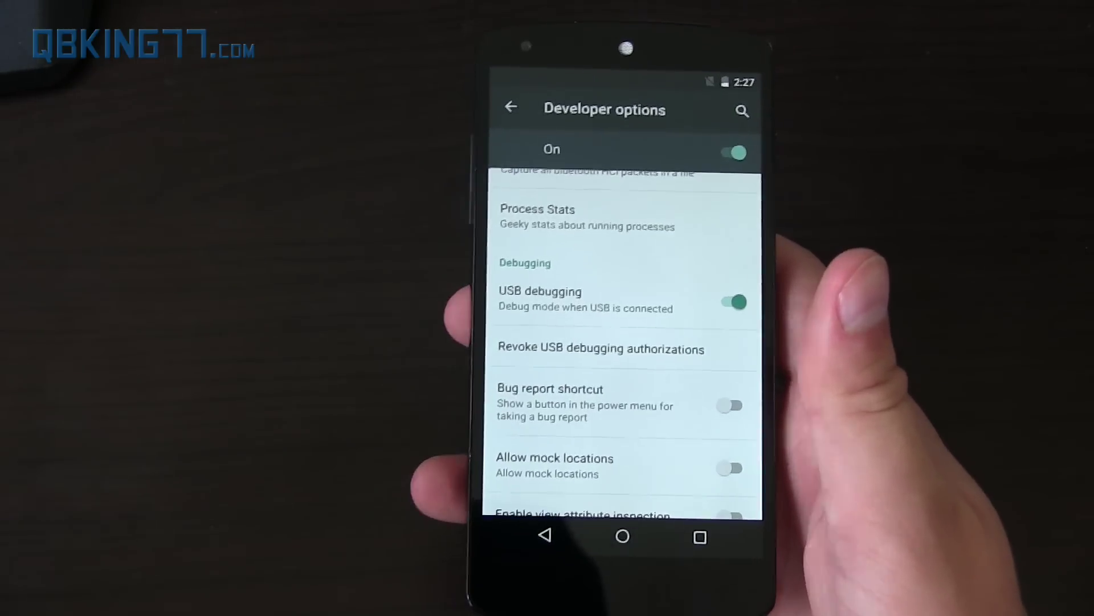
pyautogui.scroll(1, 615, 353)
pyautogui.scroll(-3, 616, 353)
pyautogui.scroll(2, 616, 353)
pyautogui.scroll(2, 610, 353)
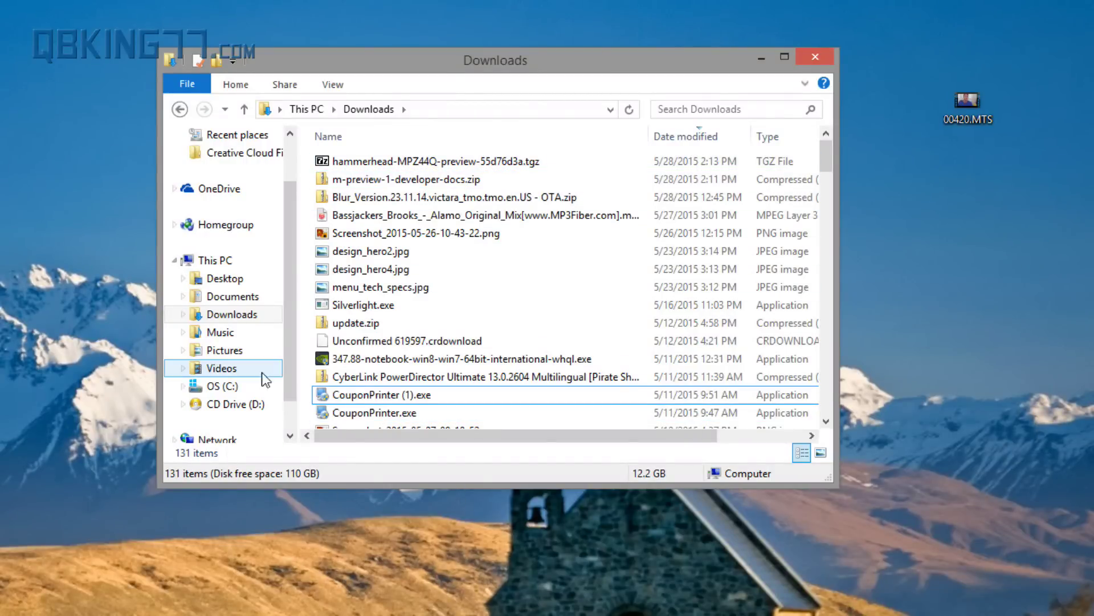
# Step: Open the preview .tgz and its inner .tar in 7-Zip, then copy hammerhead-MPZ44Q into android-sdk
pyautogui.doubleClick(446, 159)
pyautogui.moveTo(430, 95); pyautogui.dragTo(823, 80)
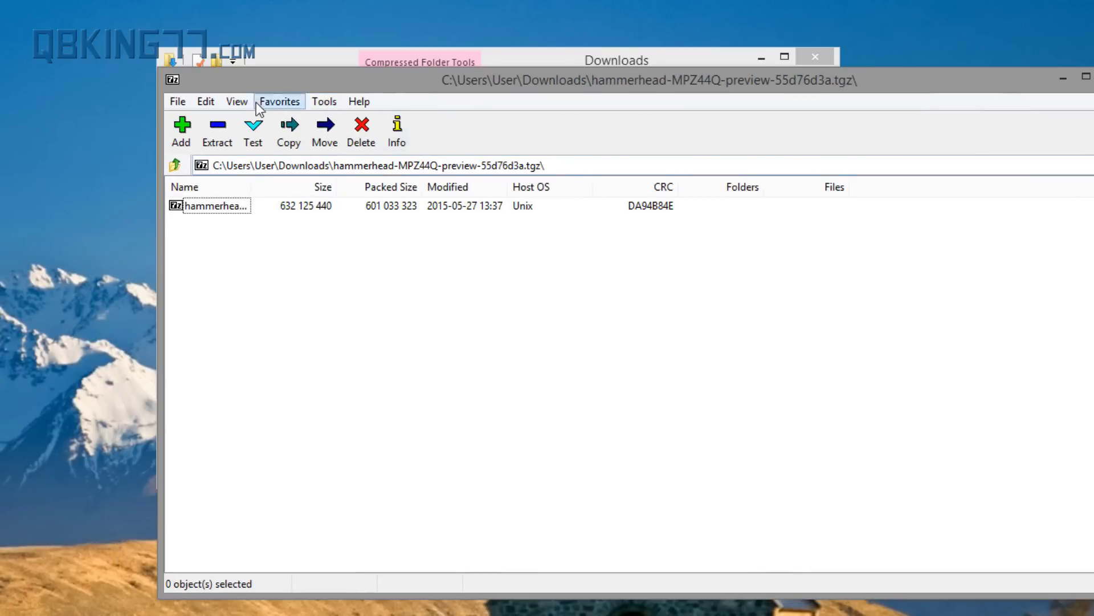
pyautogui.doubleClick(200, 210)
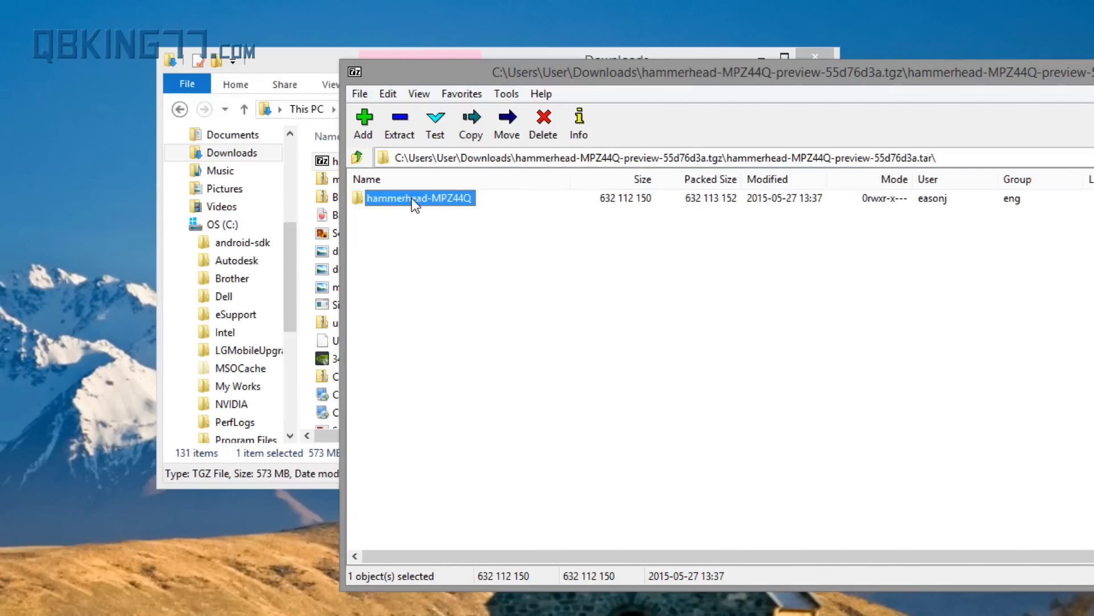
pyautogui.moveTo(434, 199); pyautogui.dragTo(303, 252)
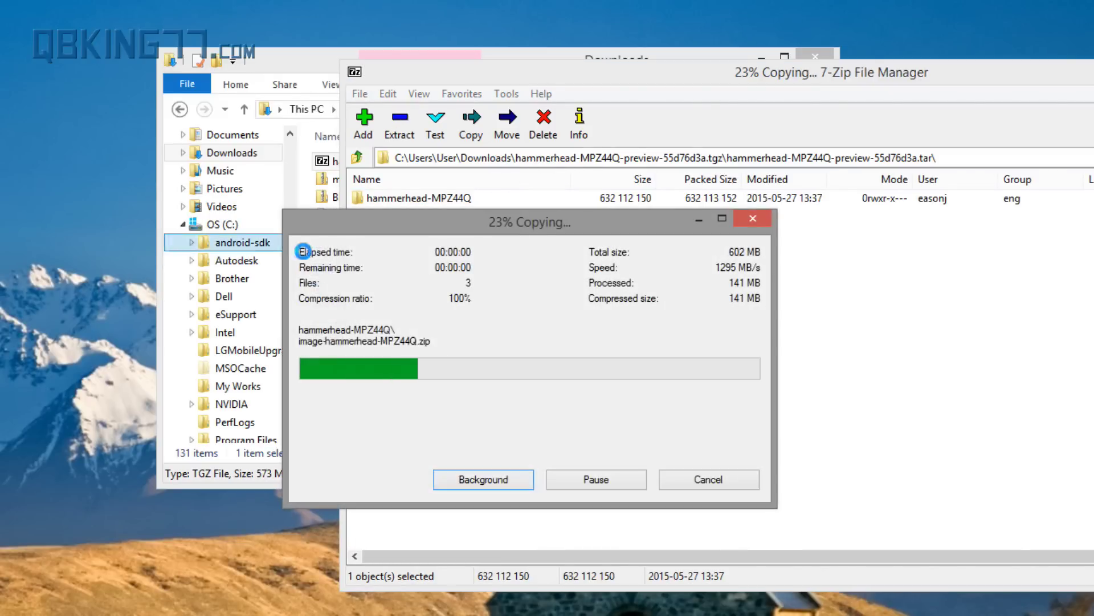
# Step: Move the hammerhead-MPZ44Q folder from android-sdk into platform-tools
pyautogui.click(249, 249)
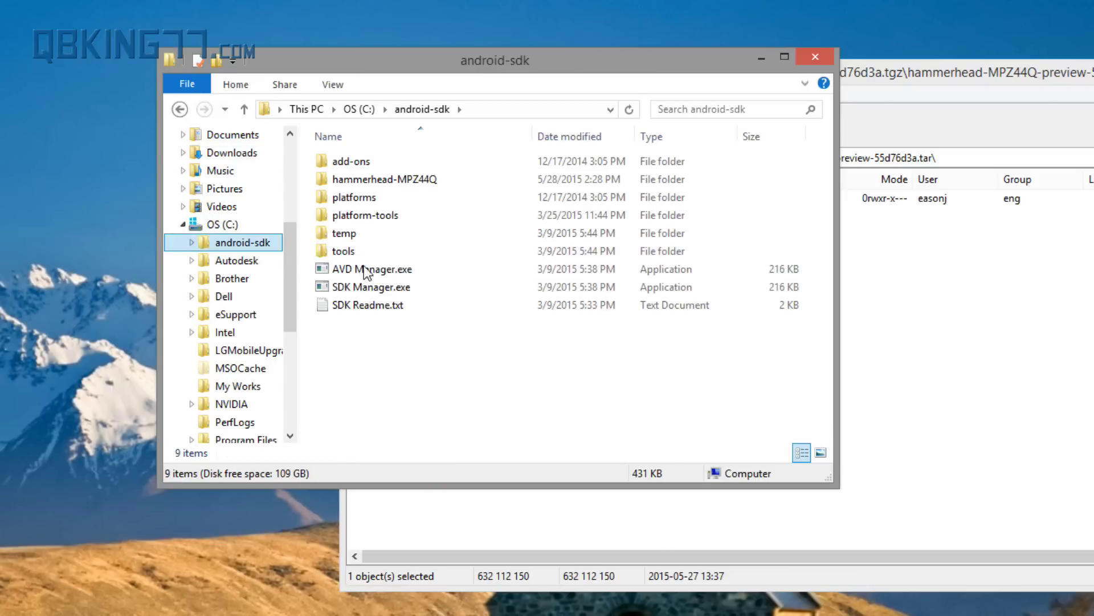
pyautogui.click(393, 182)
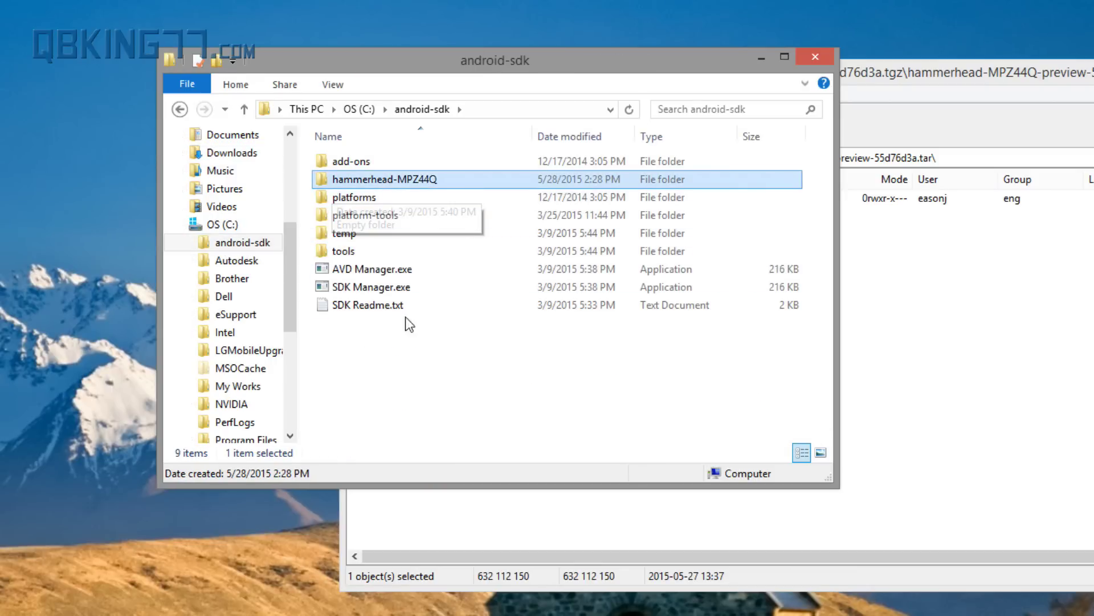
pyautogui.moveTo(377, 176); pyautogui.dragTo(395, 220)
# Step: Show platform-tools, with hammerhead-MPZ44Q beside adb.exe and fastboot.exe
pyautogui.doubleClick(384, 197)
pyautogui.scroll(-3, 493, 331)
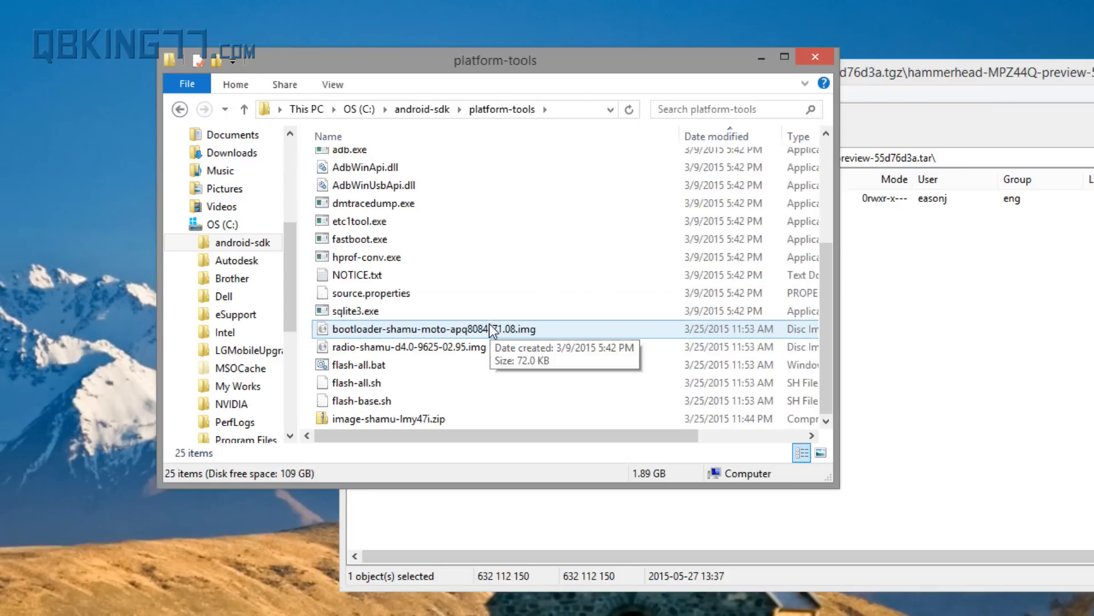
pyautogui.scroll(3, 450, 420)
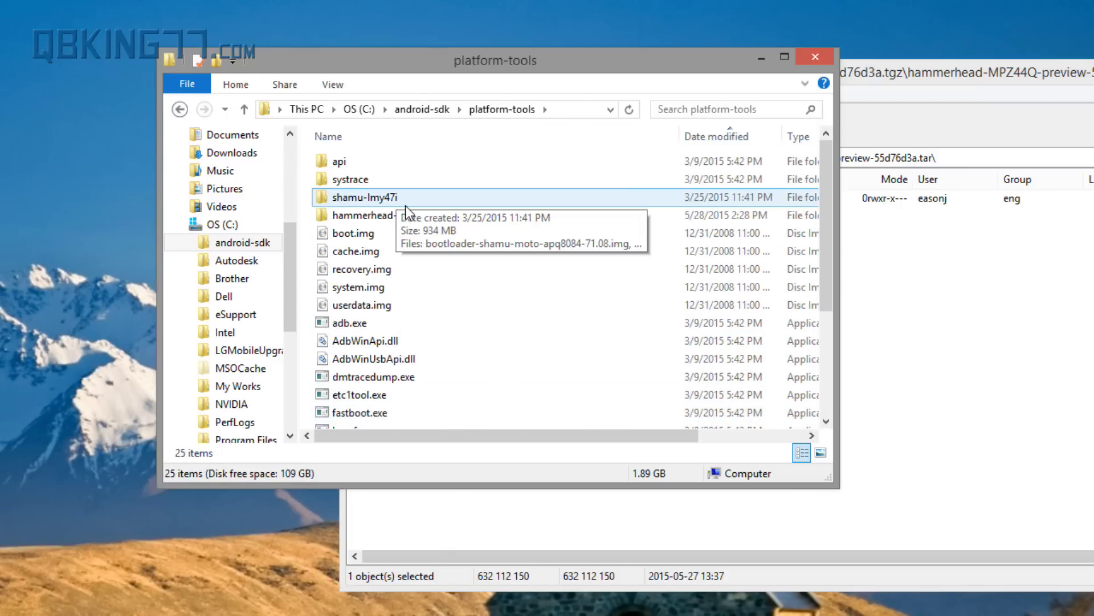
pyautogui.click(446, 218)
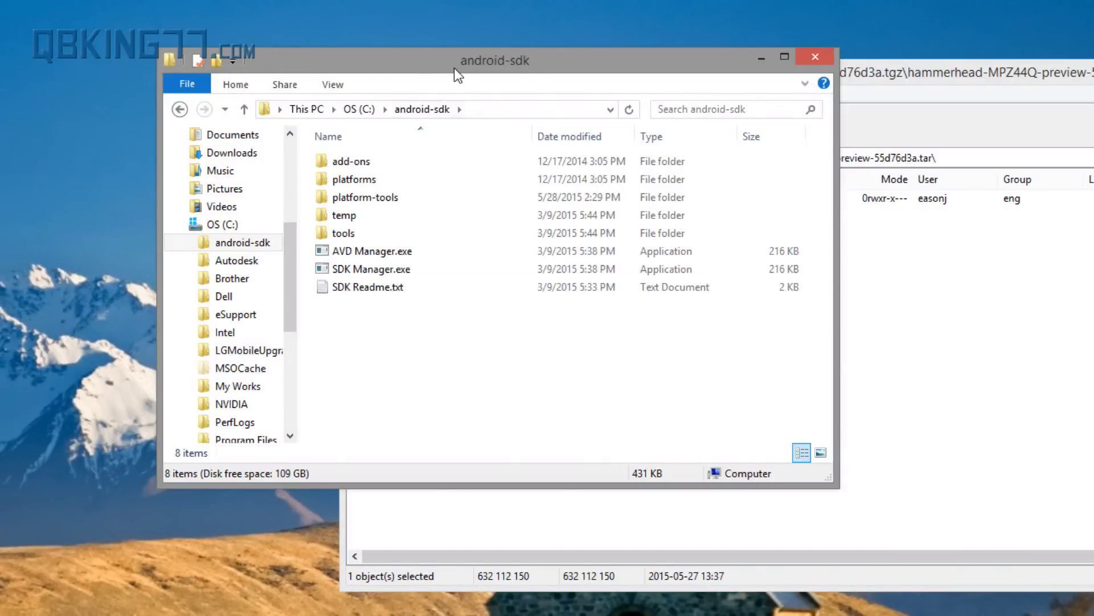
pyautogui.moveTo(486, 62); pyautogui.dragTo(504, 112)
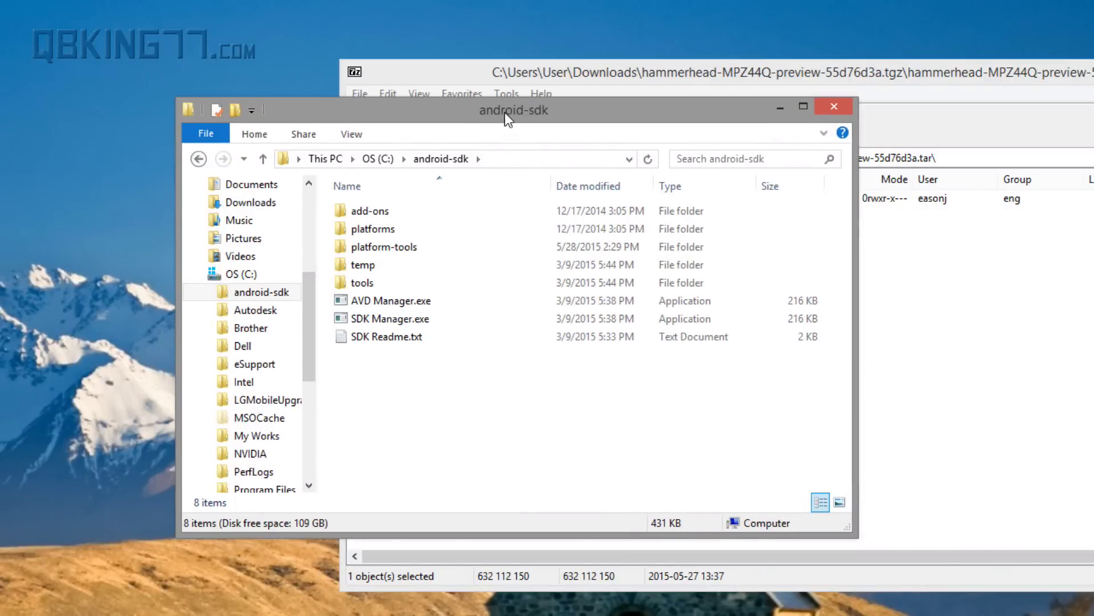
pyautogui.doubleClick(375, 245)
pyautogui.moveTo(418, 110); pyautogui.dragTo(279, 25)
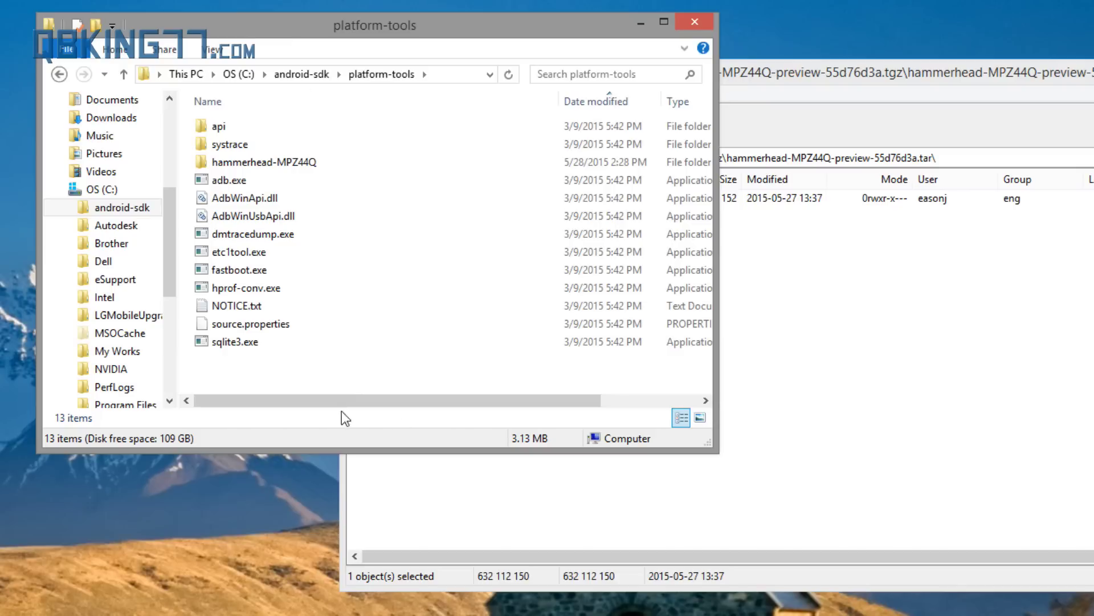
# Step: Open a command window in the platform-tools folder
pyautogui.rightClick(307, 366)
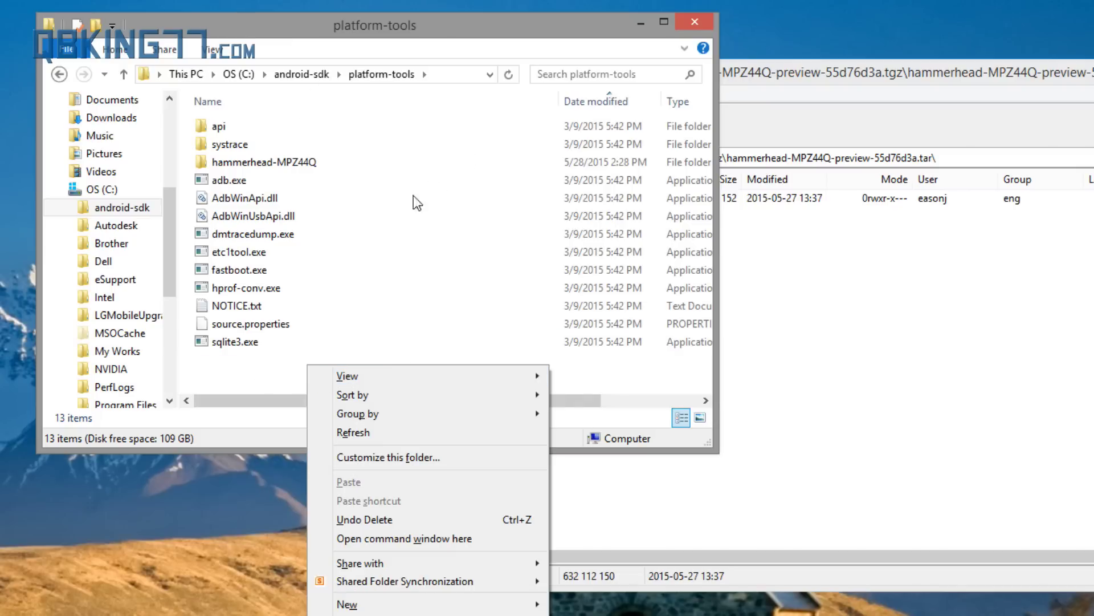
pyautogui.click(448, 539)
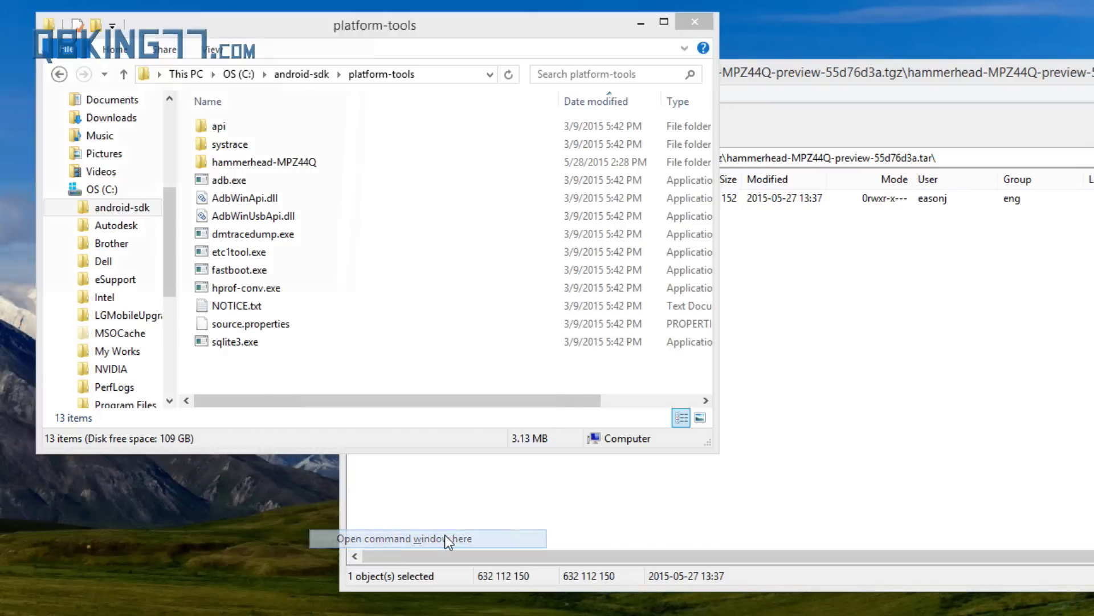
pyautogui.moveTo(225, 42); pyautogui.dragTo(460, 47)
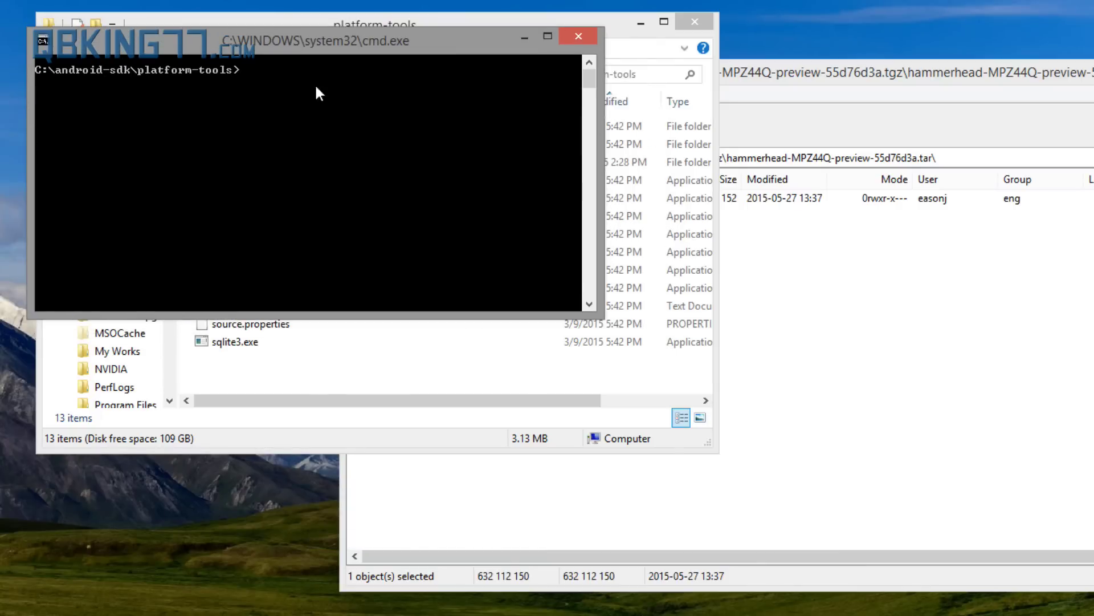
pyautogui.moveTo(278, 46); pyautogui.dragTo(294, 48)
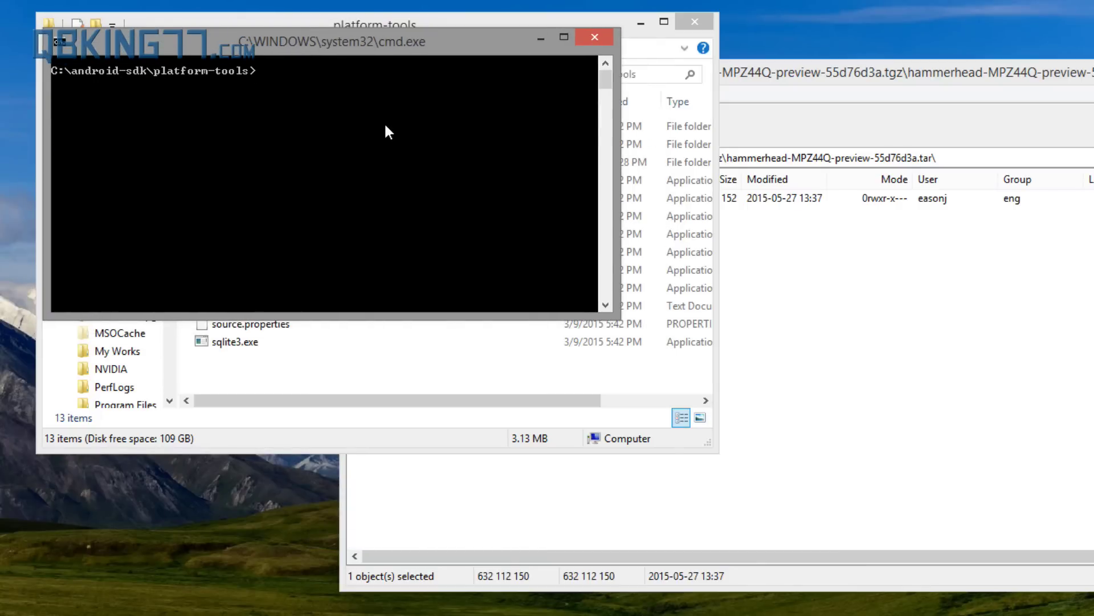
# Step: Run adb devices, which starts the daemon but lists no attached devices
pyautogui.write('adb devices')
pyautogui.press('Return')
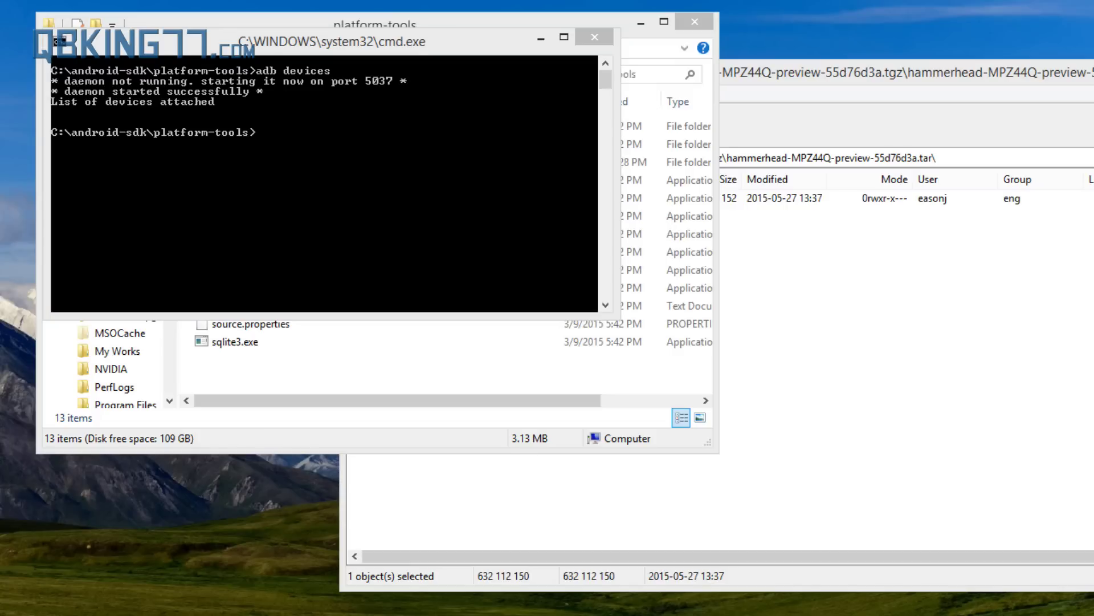
pyautogui.moveTo(388, 601); pyautogui.dragTo(367, 103)
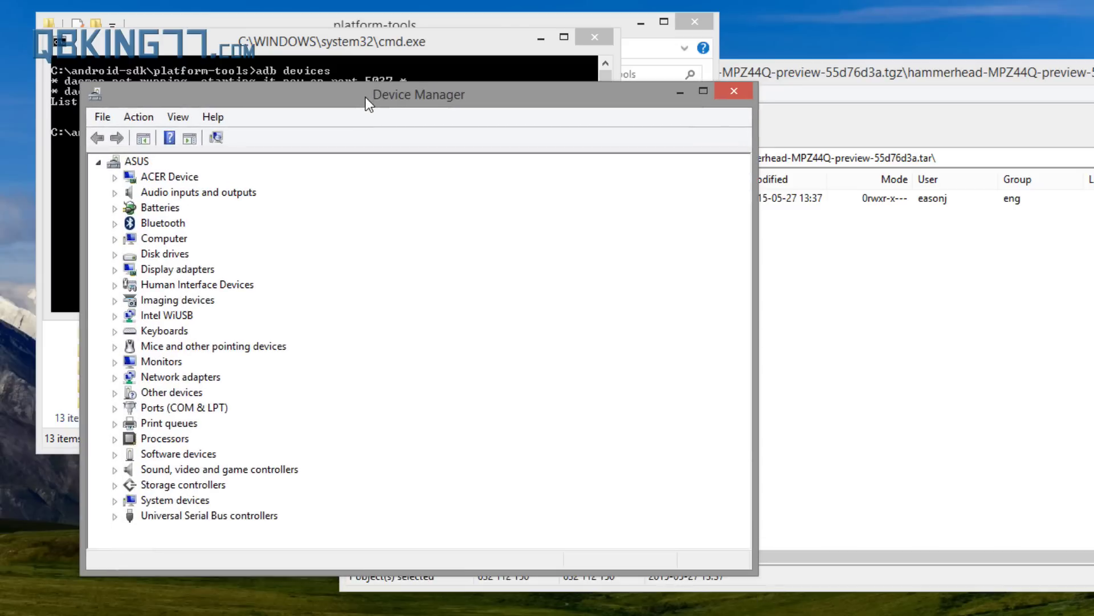
# Step: Start updating the ACER Composite ADB Interface driver, choosing to pick from the driver list
pyautogui.click(115, 178)
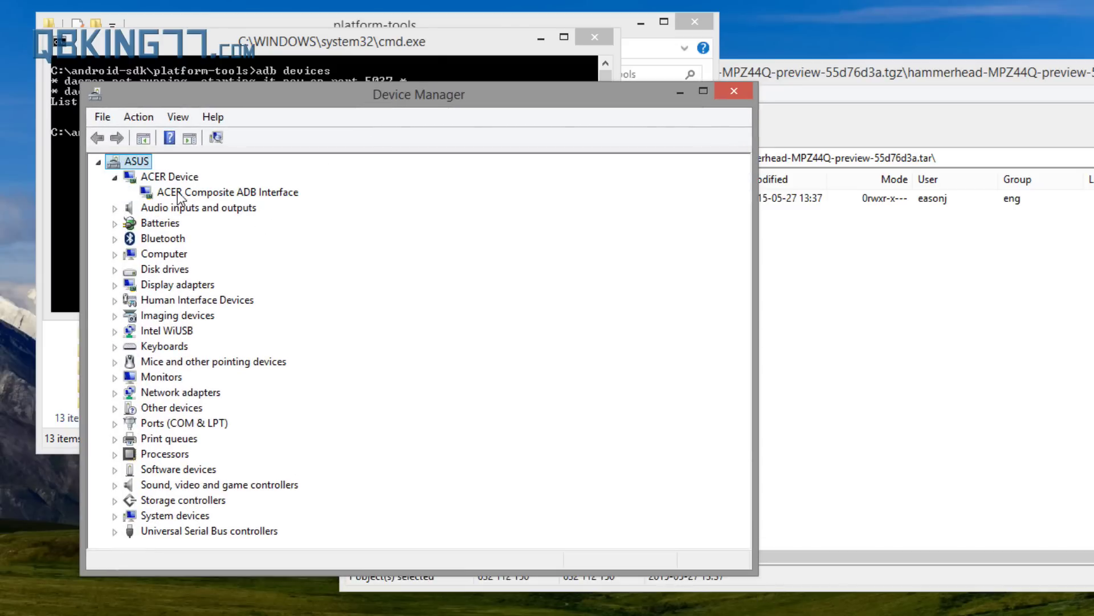
pyautogui.rightClick(195, 191)
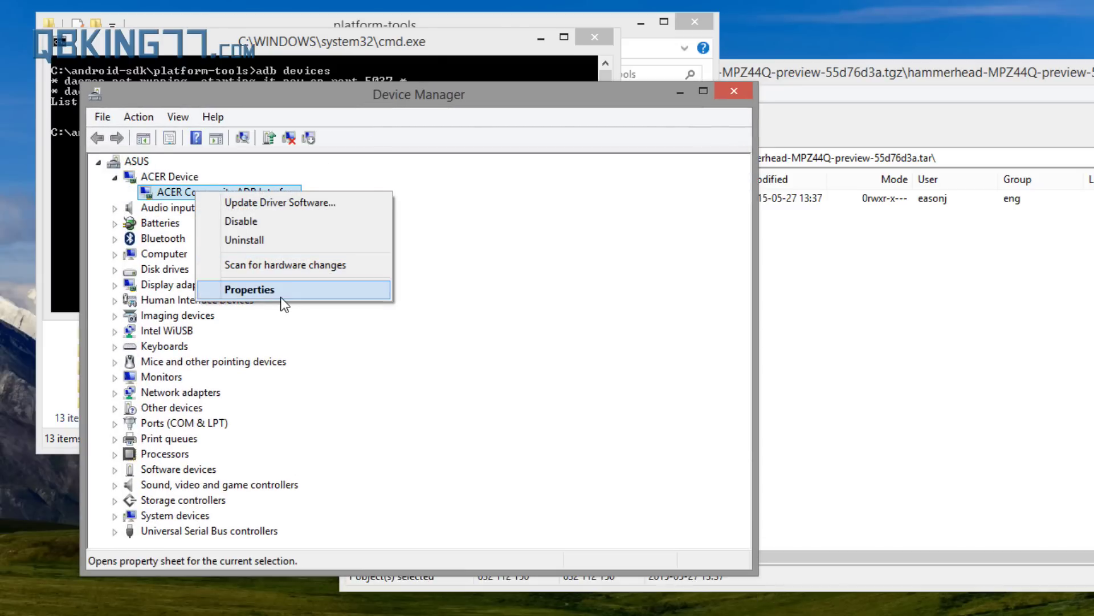
pyautogui.click(299, 203)
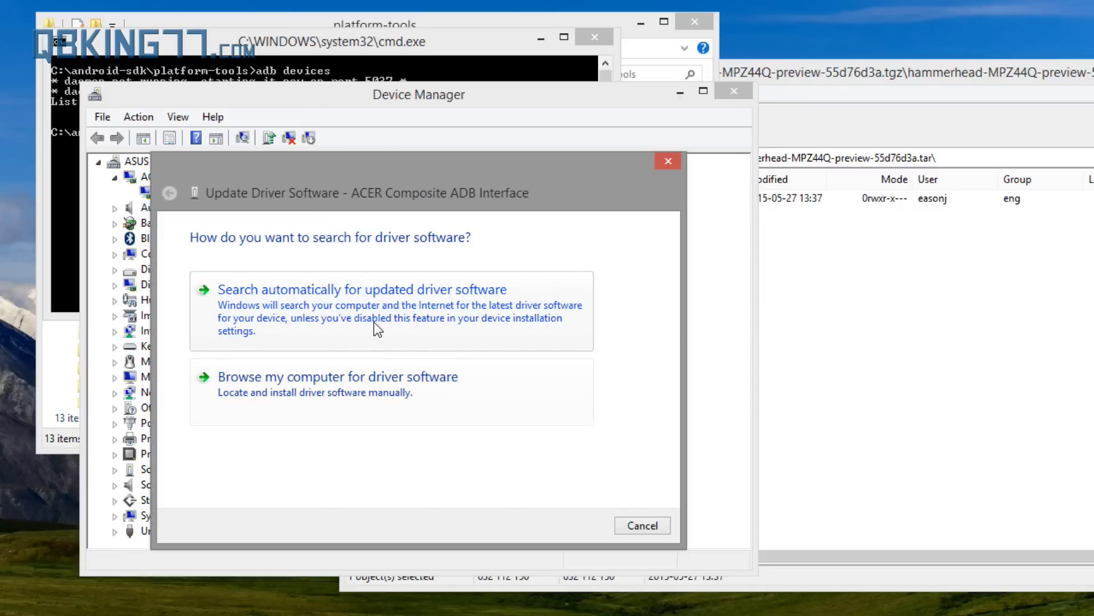
pyautogui.click(372, 379)
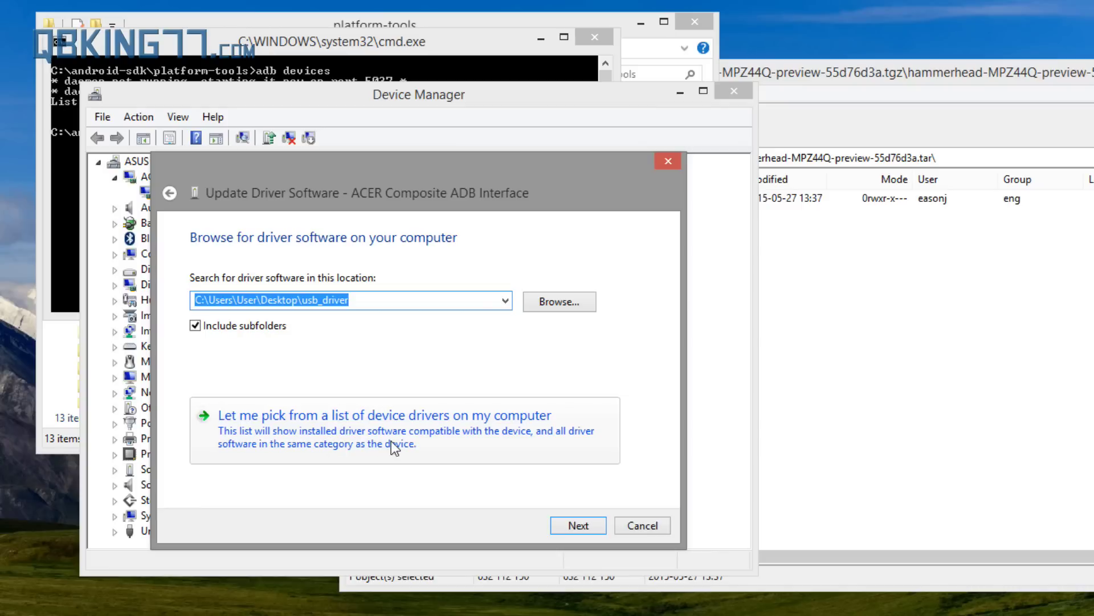
pyautogui.click(518, 435)
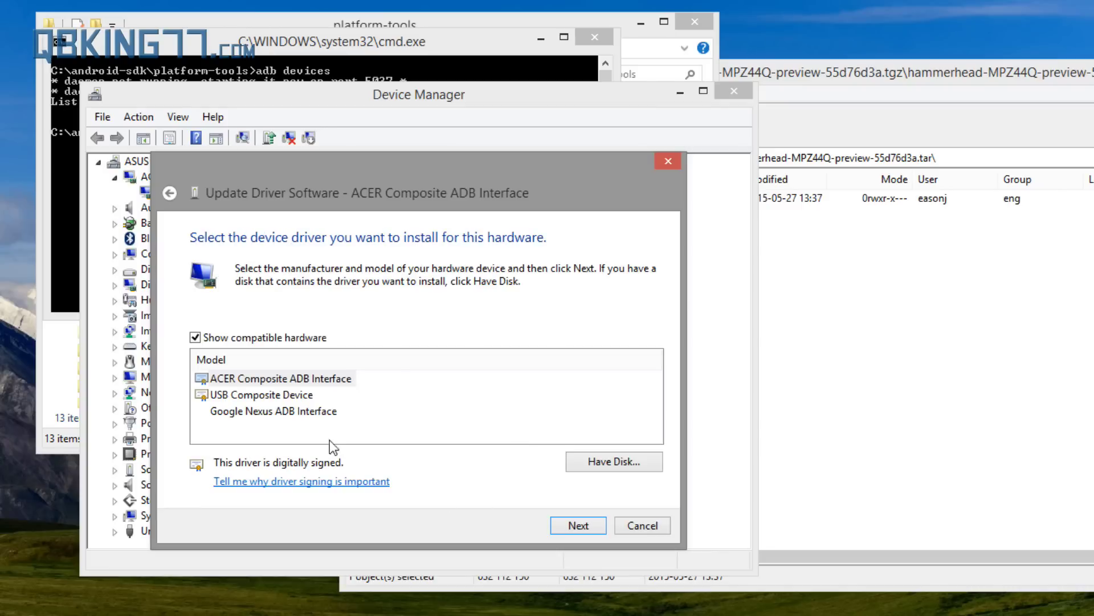
# Step: Install the Google Nexus ADB Interface driver and close the update wizard
pyautogui.click(264, 412)
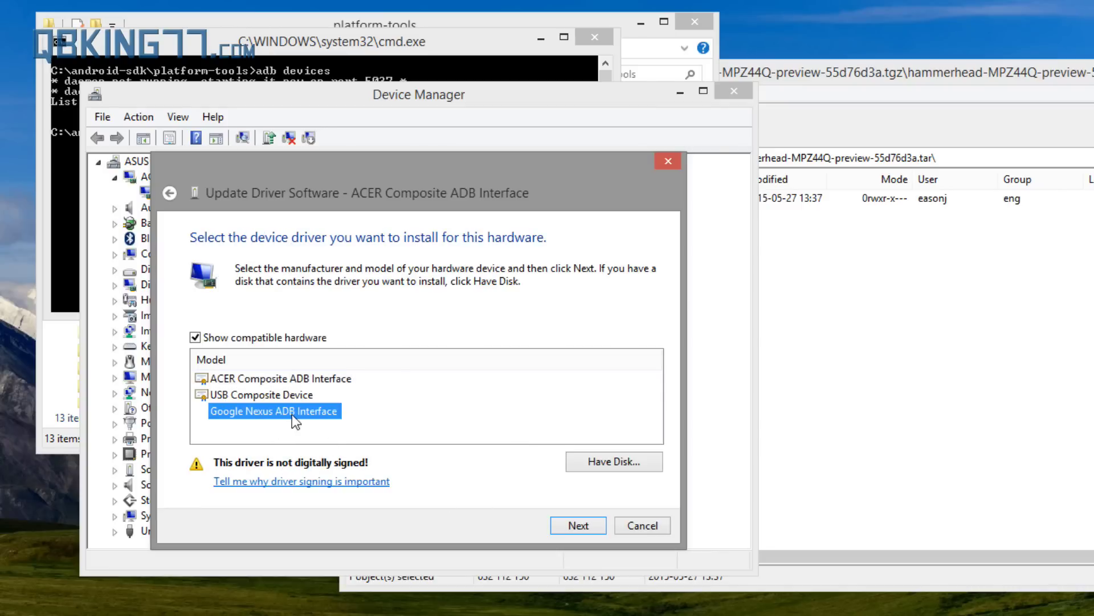
pyautogui.click(260, 395)
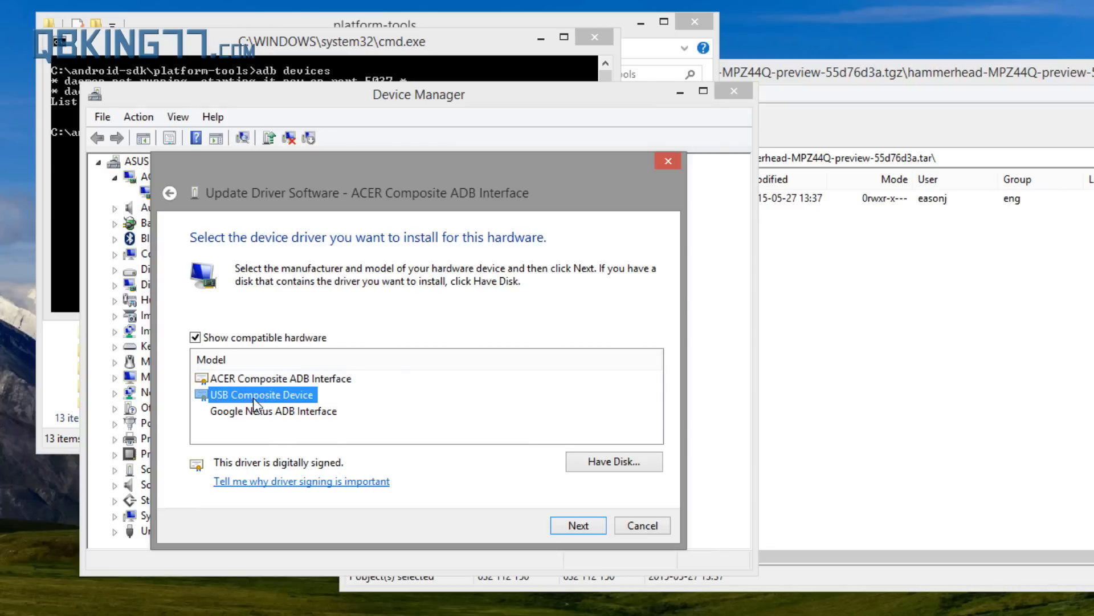
pyautogui.click(266, 408)
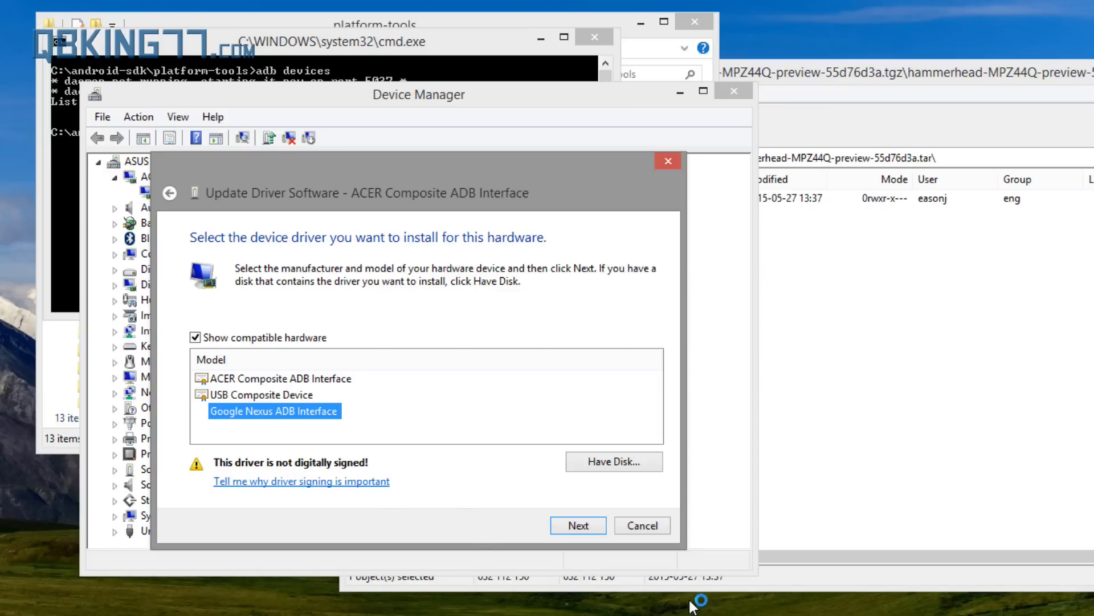
pyautogui.click(573, 531)
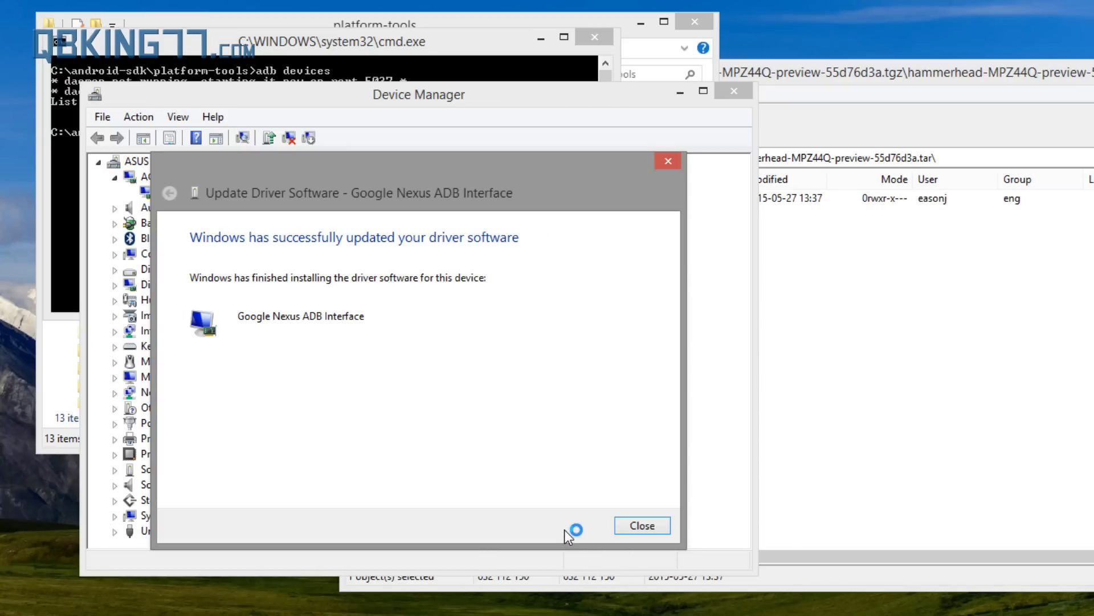
pyautogui.click(641, 524)
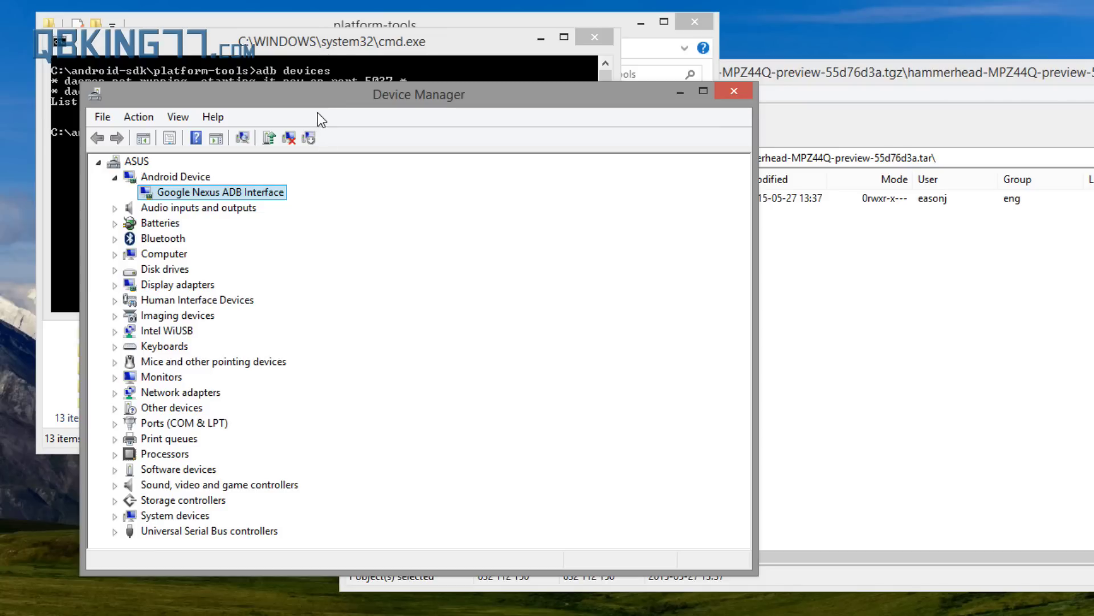
pyautogui.click(319, 57)
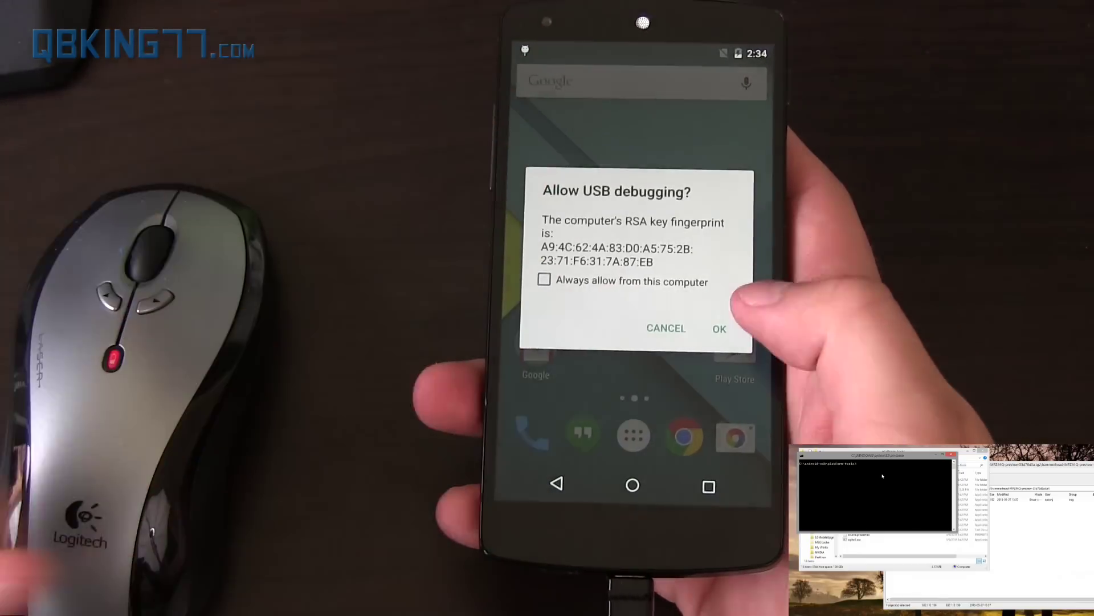
# Step: Tick 'Always allow from this computer' and accept the USB debugging prompt
pyautogui.click(543, 278)
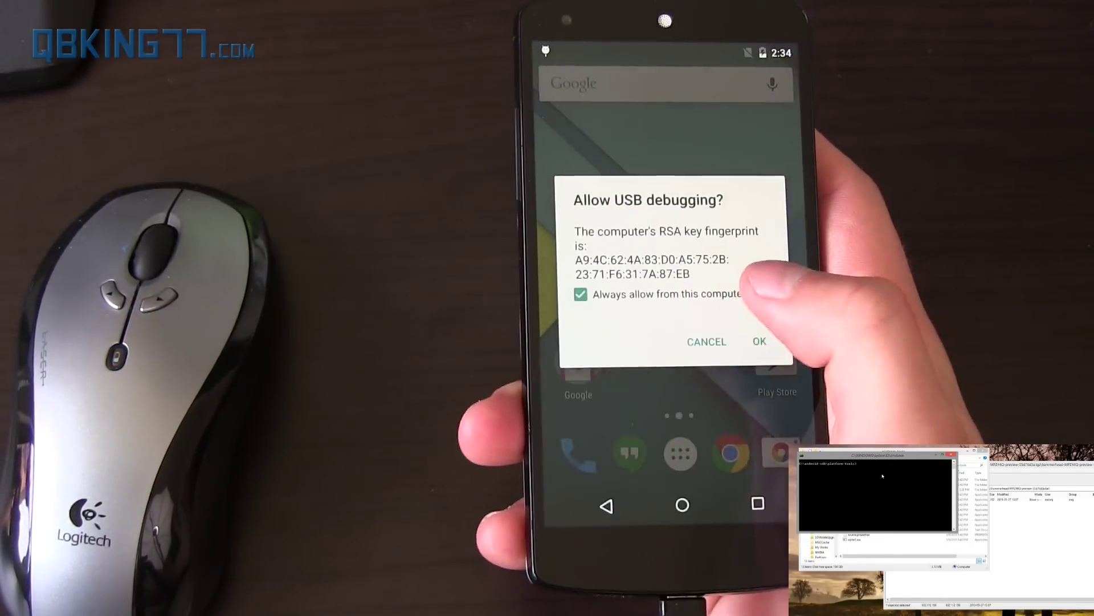
pyautogui.click(729, 334)
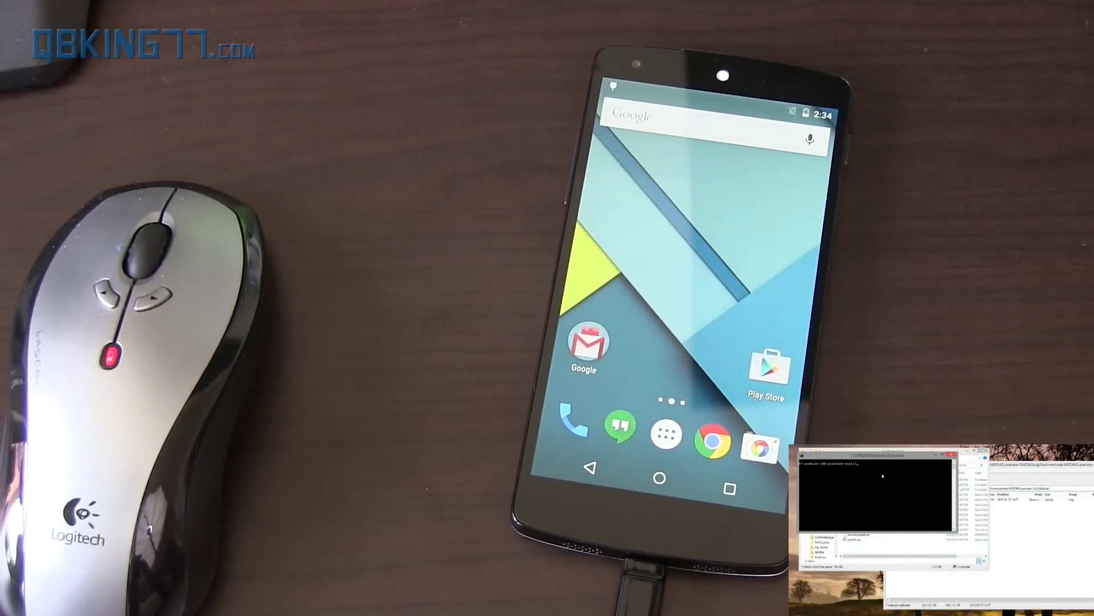
# Step: List the phone with adb, reboot to the bootloader, then run fastboot oem unlock
pyautogui.write('adb d')
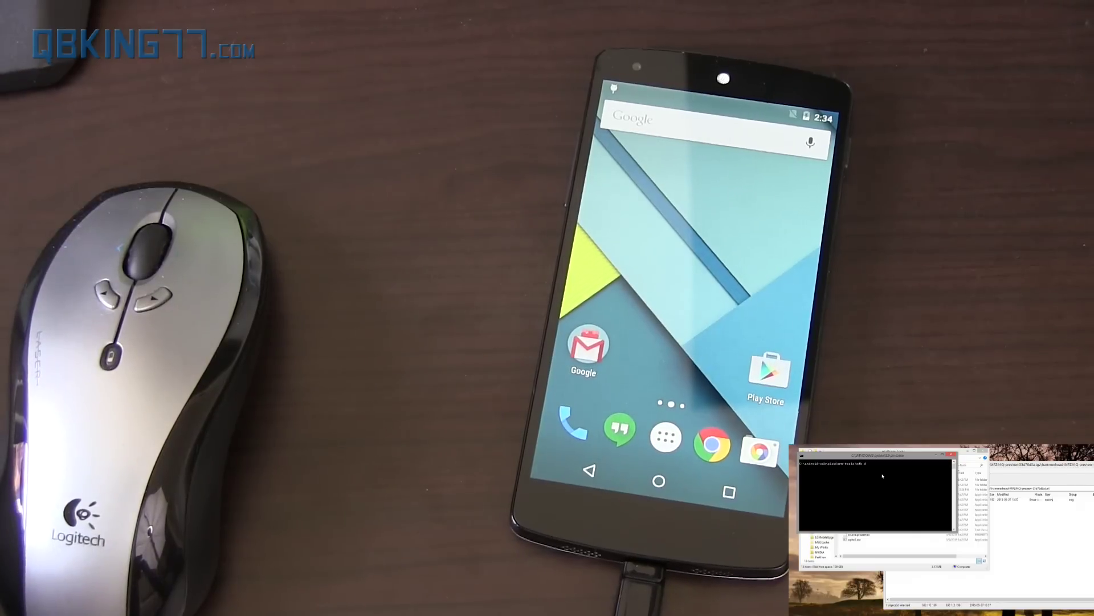
pyautogui.write('evices')
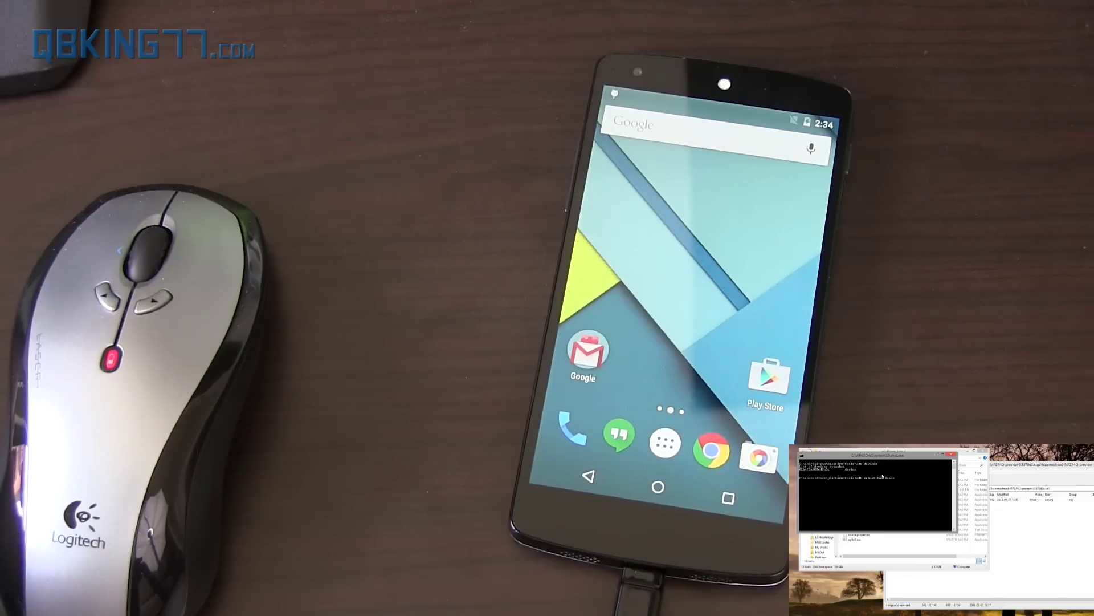
pyautogui.press('Return')
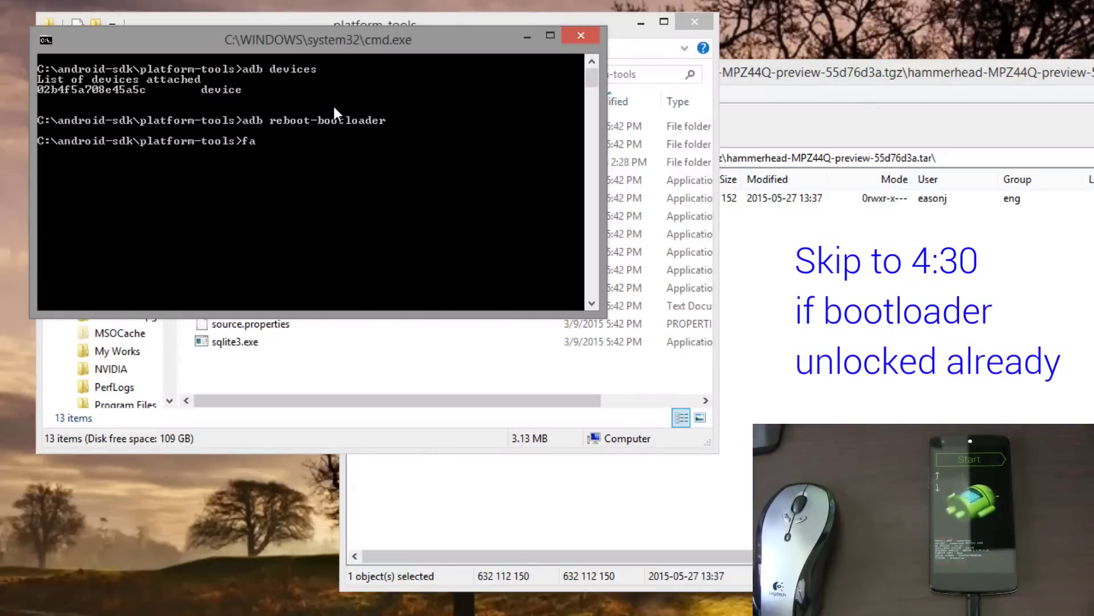
pyautogui.write('fastboot oem unlock')
pyautogui.press('Return')
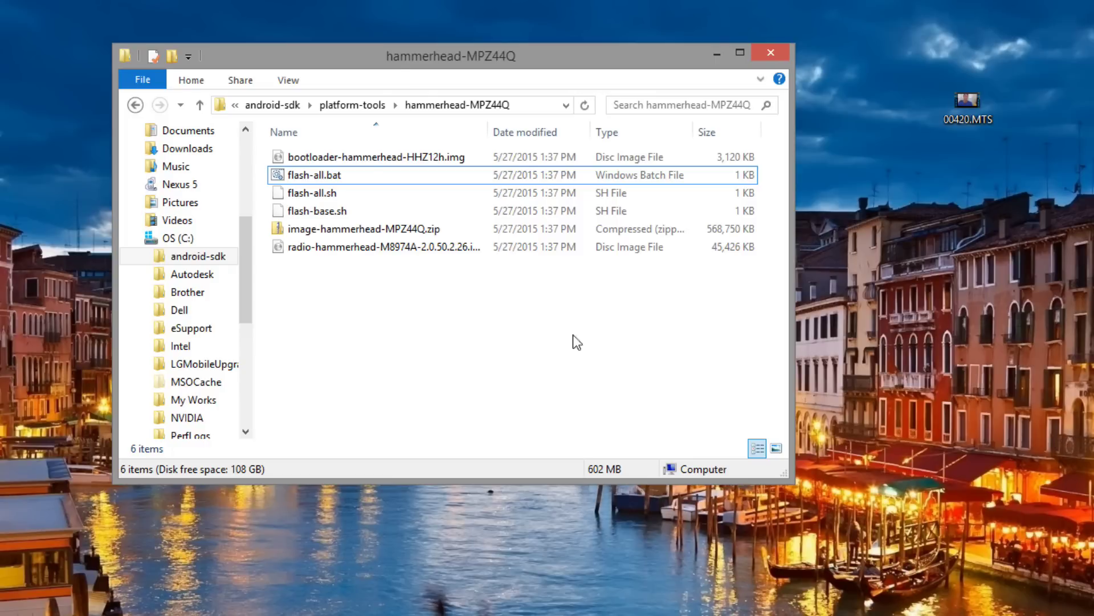
# Step: Open a new command window from the platform-tools folder background
pyautogui.click(349, 106)
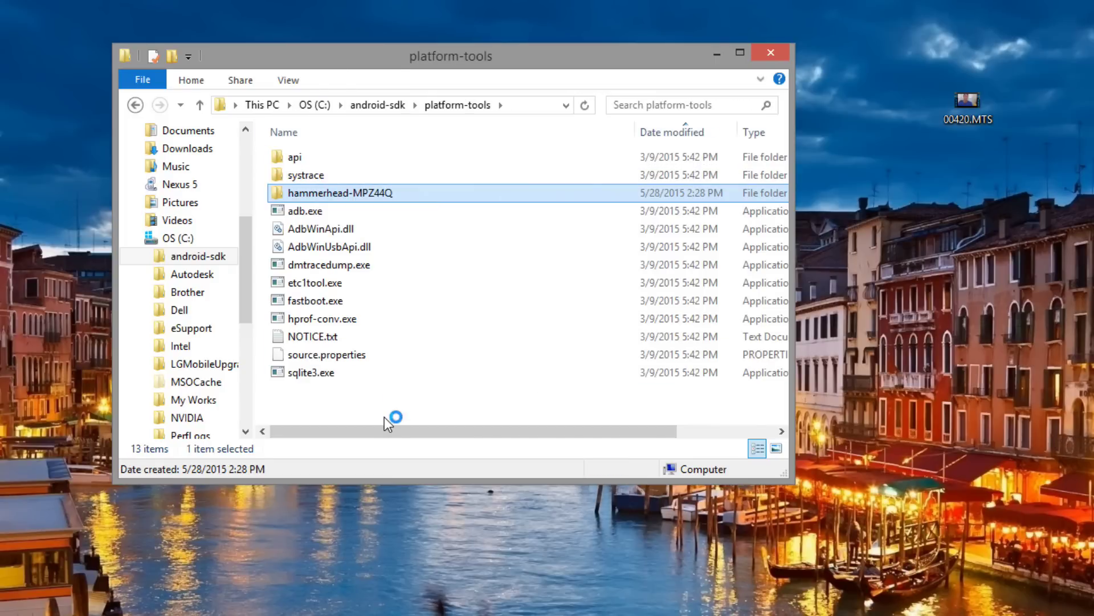
pyautogui.click(366, 404)
pyautogui.rightClick(367, 406)
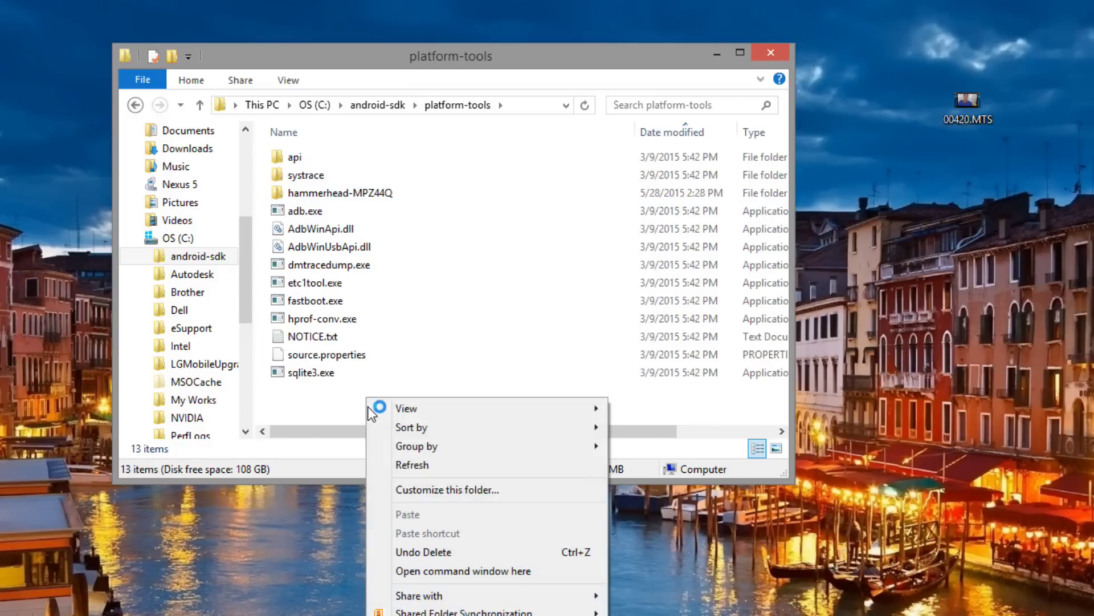
pyautogui.click(473, 571)
pyautogui.moveTo(391, 29); pyautogui.dragTo(498, 73)
# Step: Run adb reboot-bootloader to restart the phone into its bootloader
pyautogui.write('adb reboot')
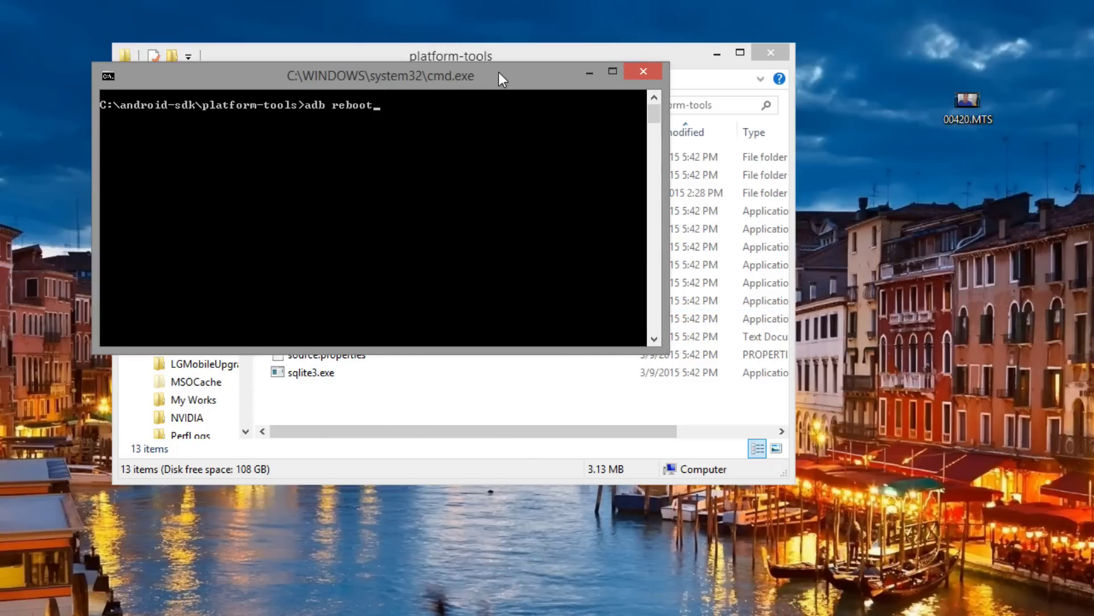
pyautogui.write('-bootloader')
pyautogui.press('Return')
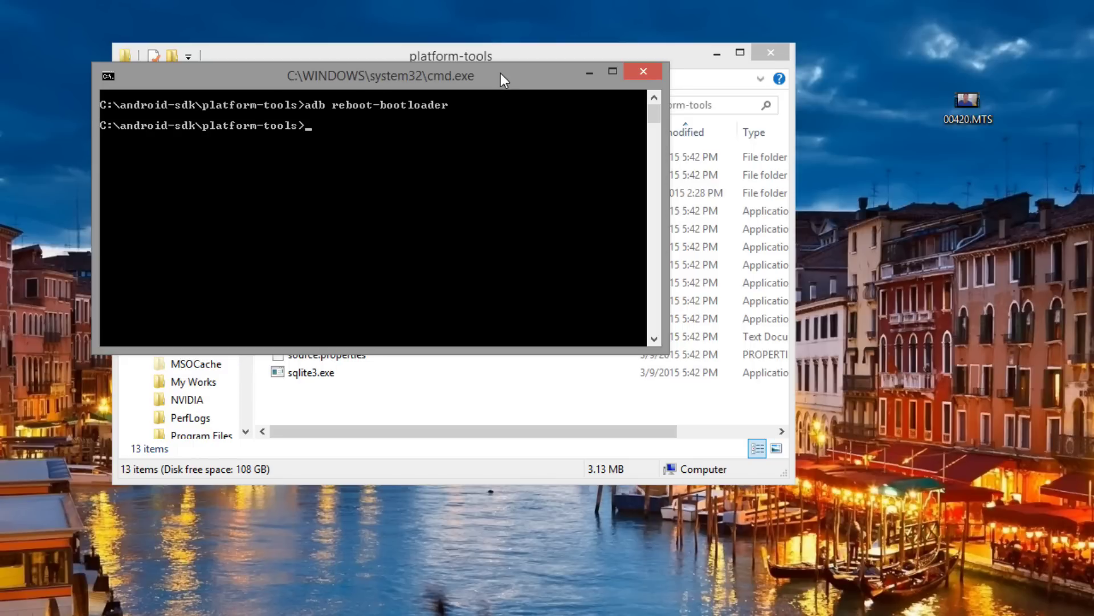
pyautogui.click(681, 57)
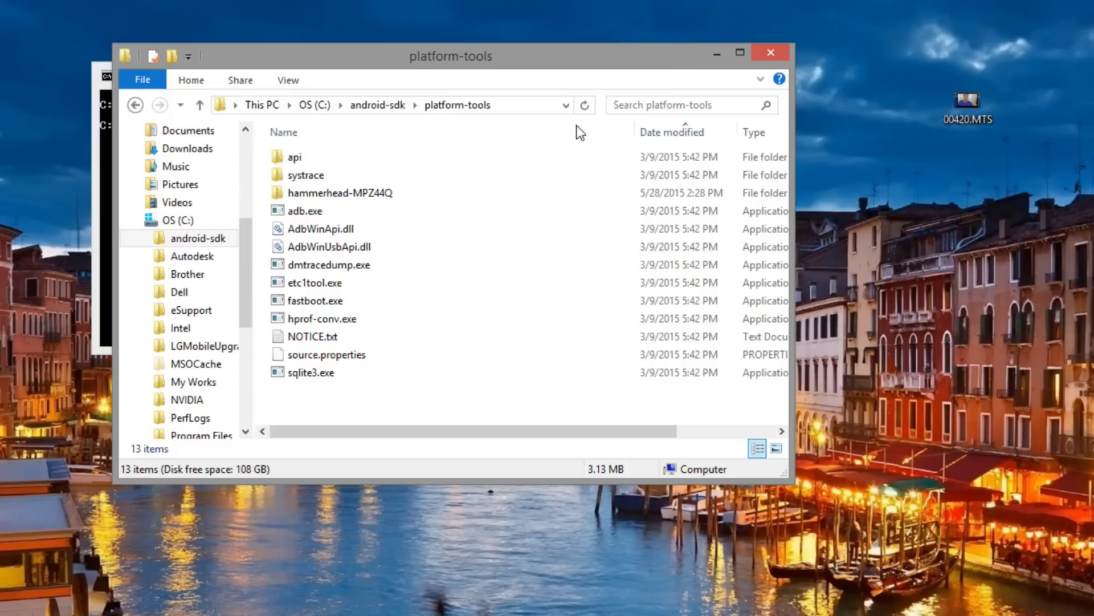
# Step: Open the hammerhead-MPZ44Q folder, run flash-all.bat and move its output window into view
pyautogui.click(439, 196)
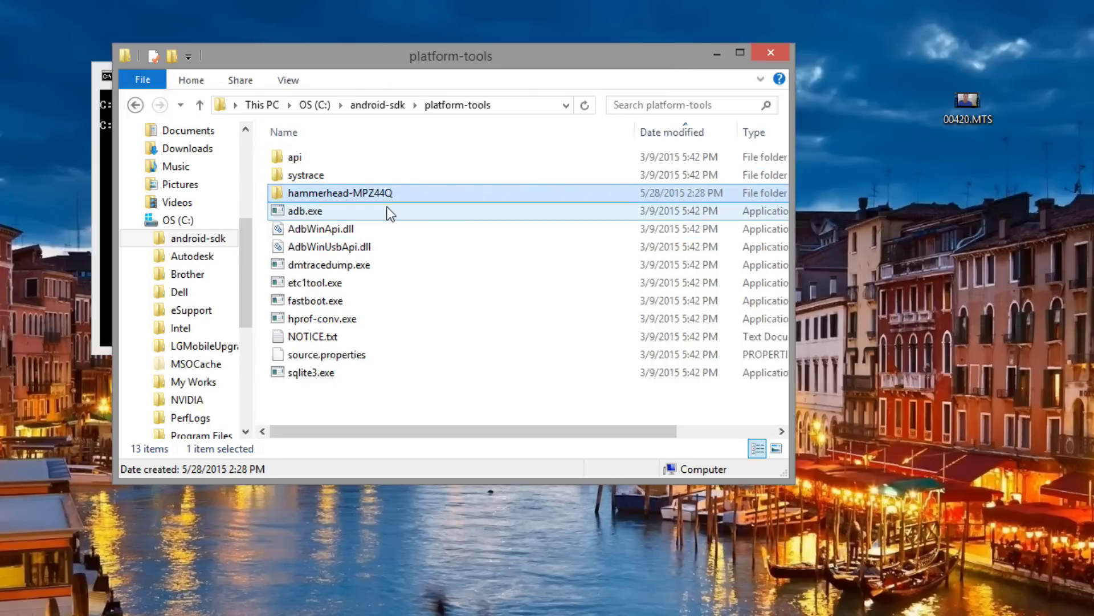
pyautogui.doubleClick(333, 192)
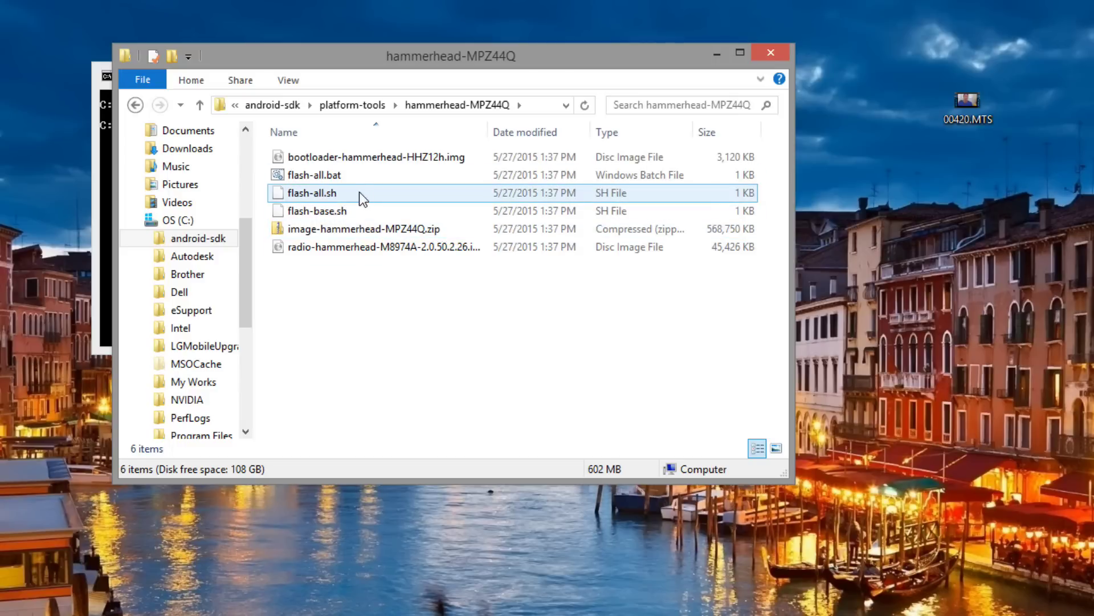
pyautogui.click(341, 178)
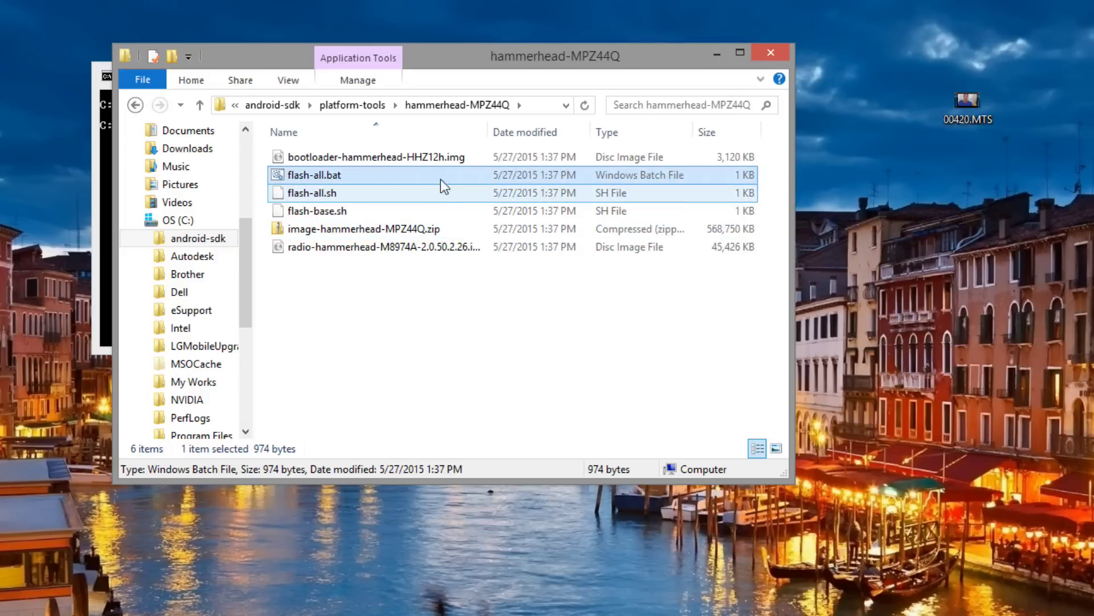
pyautogui.doubleClick(395, 173)
pyautogui.moveTo(135, 20); pyautogui.dragTo(484, 131)
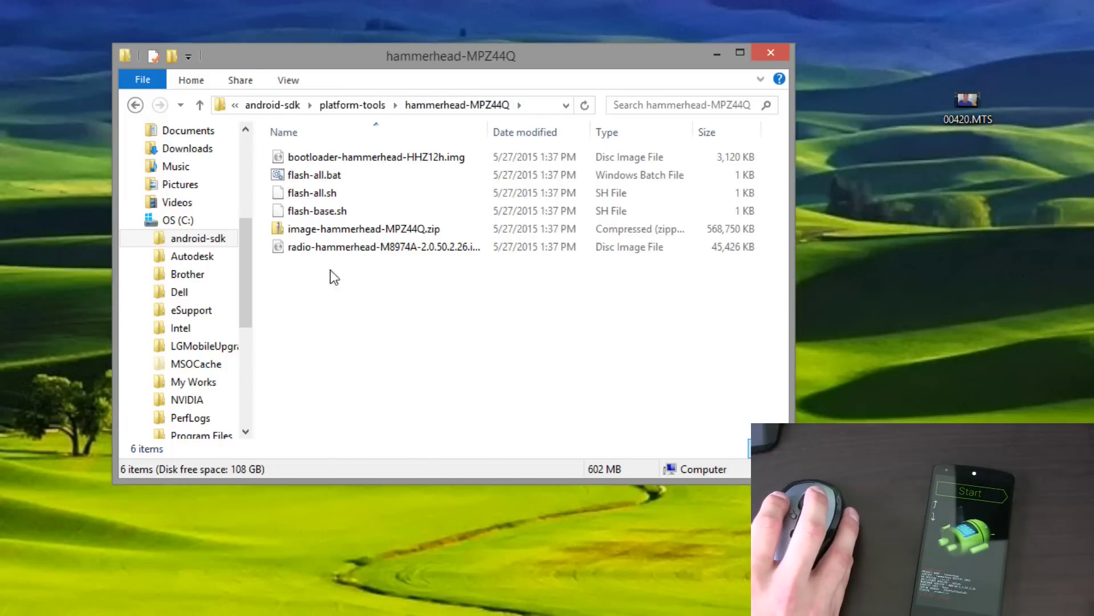
# Step: Copy the six firmware files from hammerhead-MPZ44Q into the platform-tools folder
pyautogui.moveTo(332, 290); pyautogui.dragTo(310, 153)
pyautogui.rightClick(353, 179)
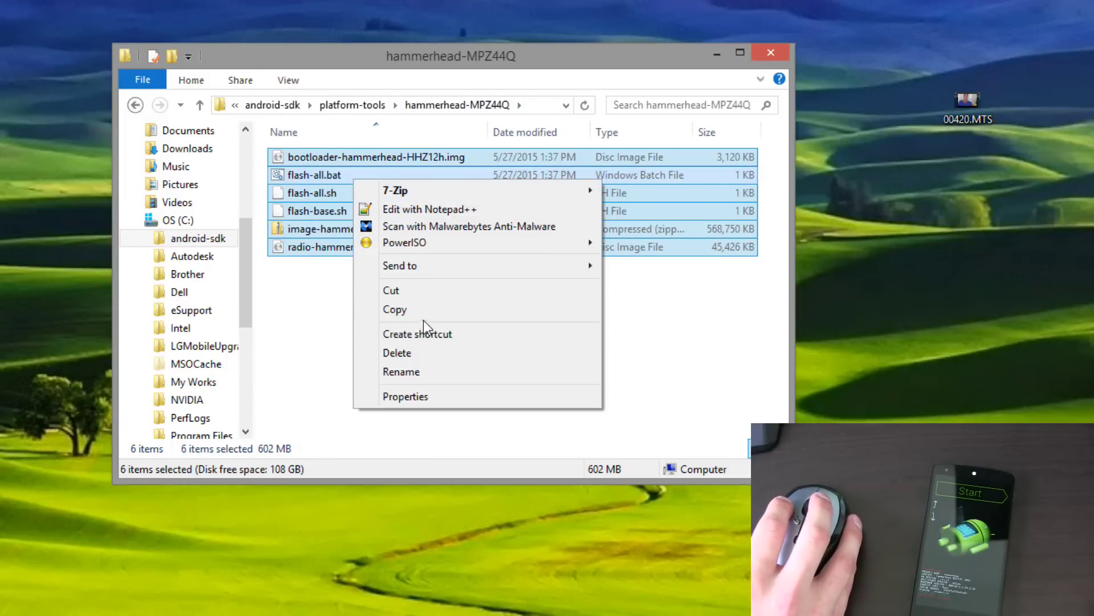
pyautogui.click(419, 310)
pyautogui.click(359, 105)
pyautogui.click(429, 406)
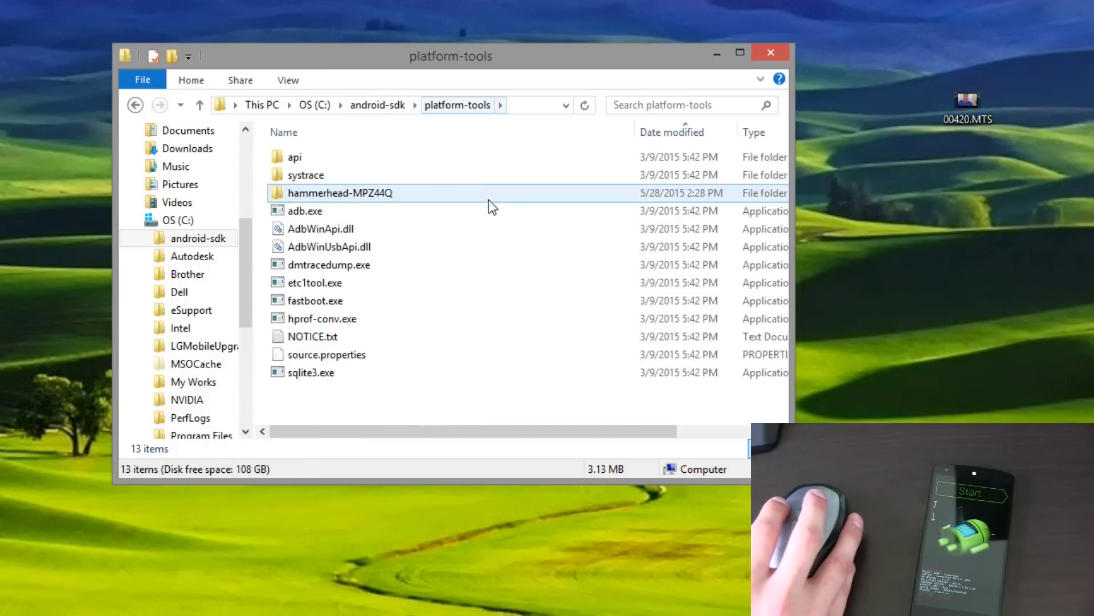
pyautogui.hotkey('ctrl', 'v')
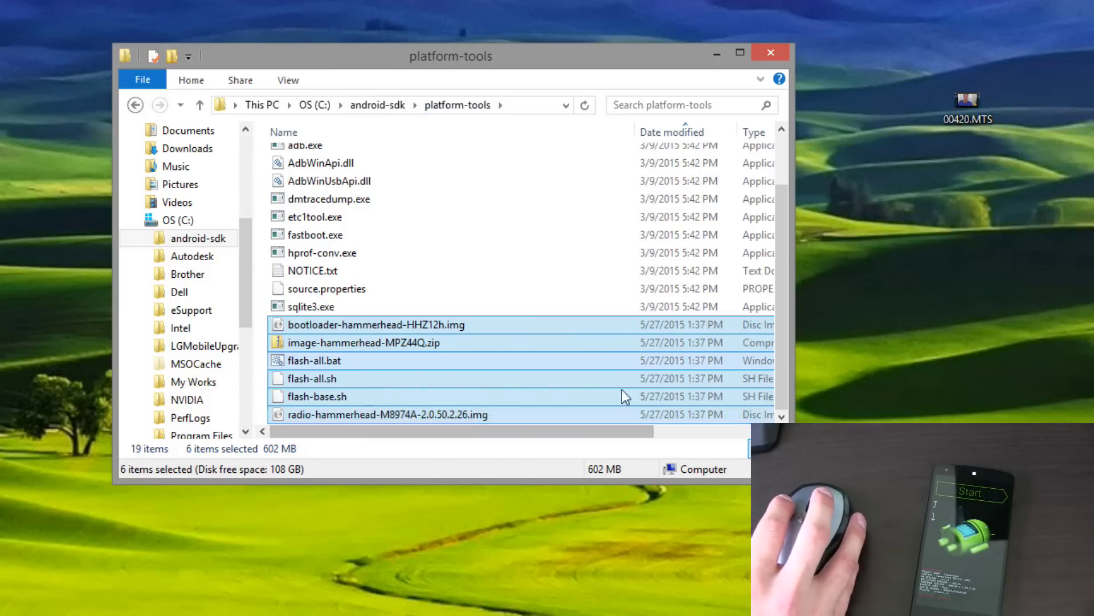
# Step: Cut the five .img files out of image-hammerhead-MPZ44Q.zip and return to an enlarged platform-tools window
pyautogui.click(357, 341)
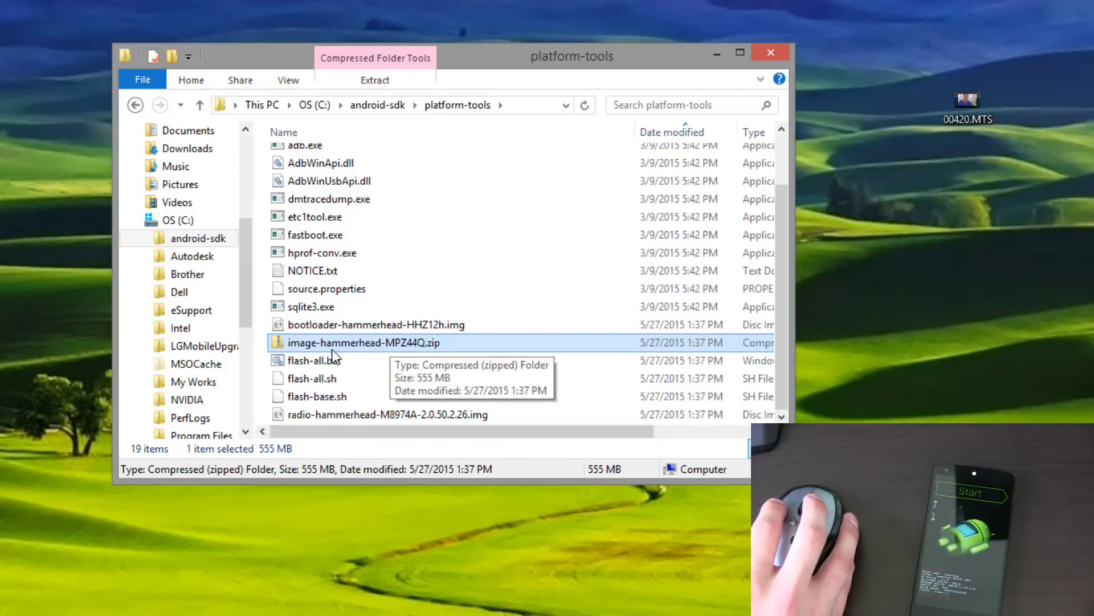
pyautogui.doubleClick(426, 341)
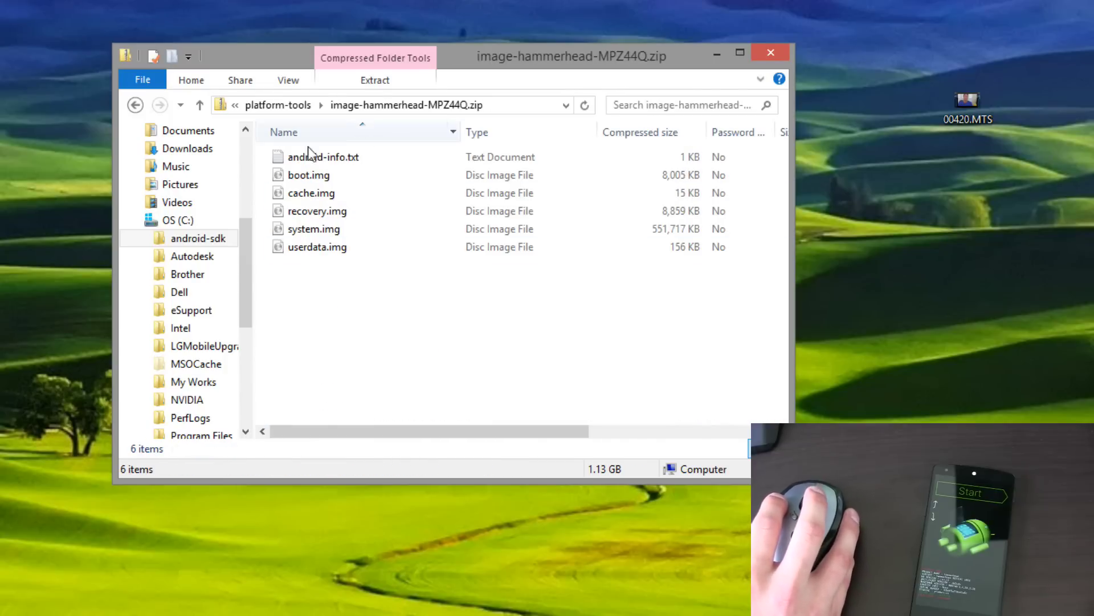
pyautogui.moveTo(337, 291); pyautogui.dragTo(318, 173)
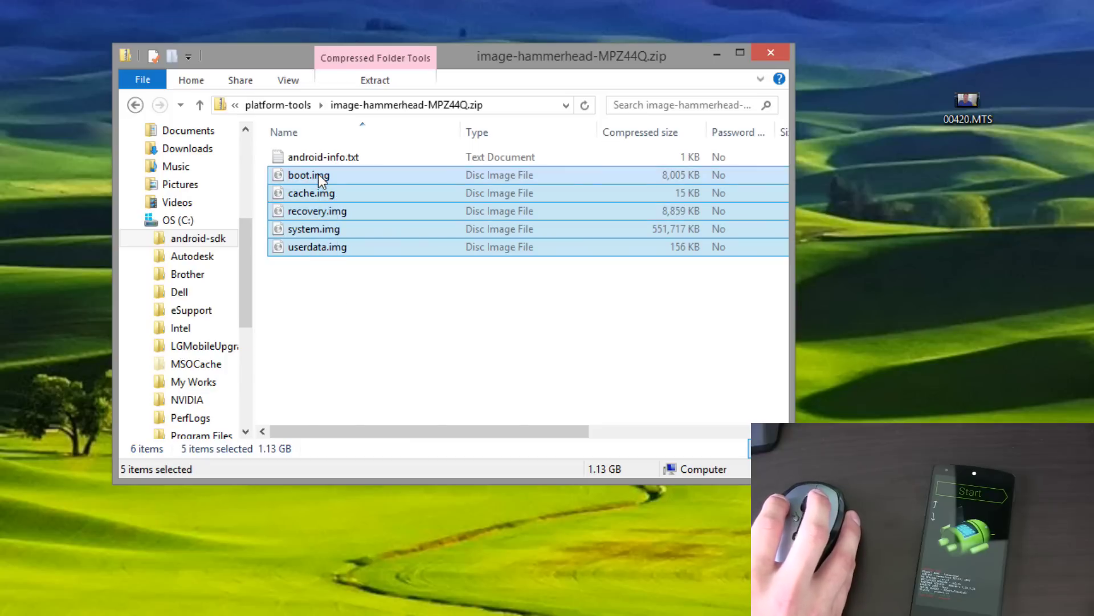
pyautogui.rightClick(330, 203)
pyautogui.click(362, 237)
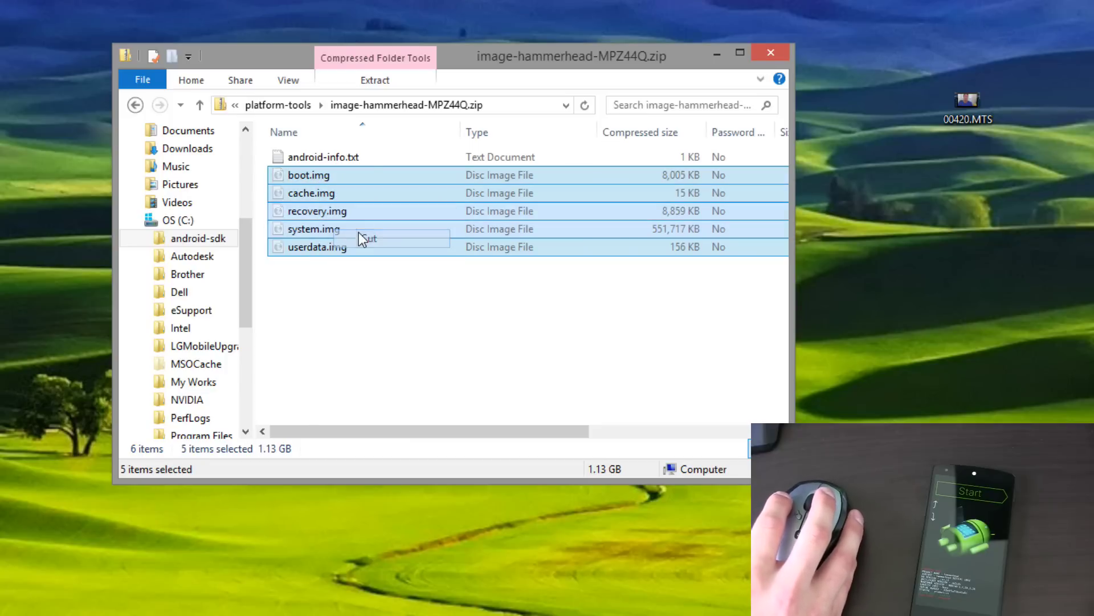
pyautogui.click(279, 105)
pyautogui.scroll(-2, 444, 254)
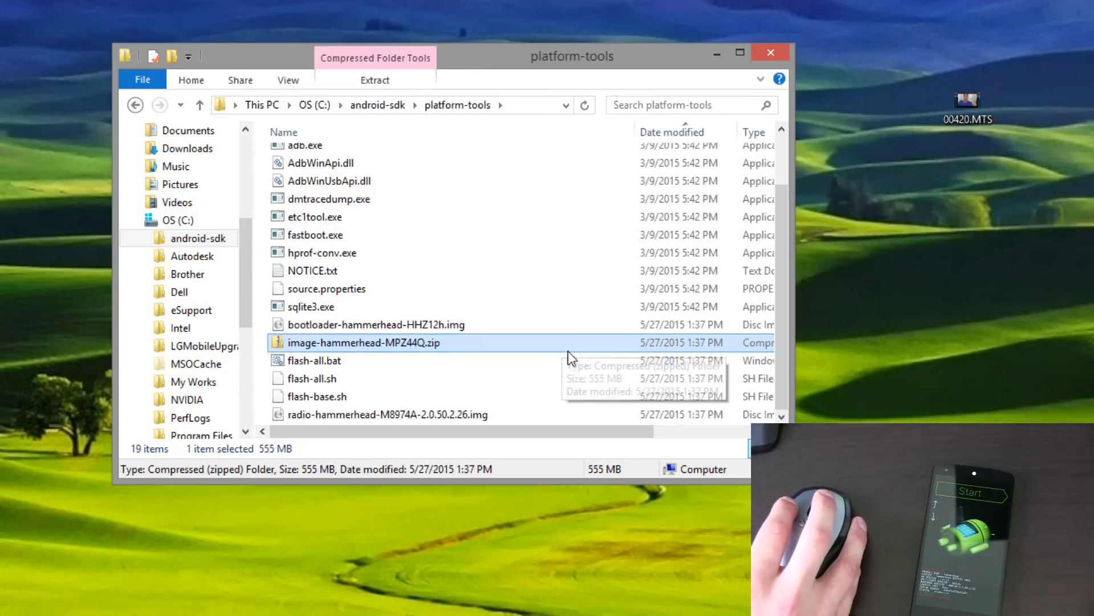
pyautogui.moveTo(795, 483); pyautogui.dragTo(864, 614)
# Step: Open a command window in platform-tools and start typing the fastboot flash command
pyautogui.click(490, 541)
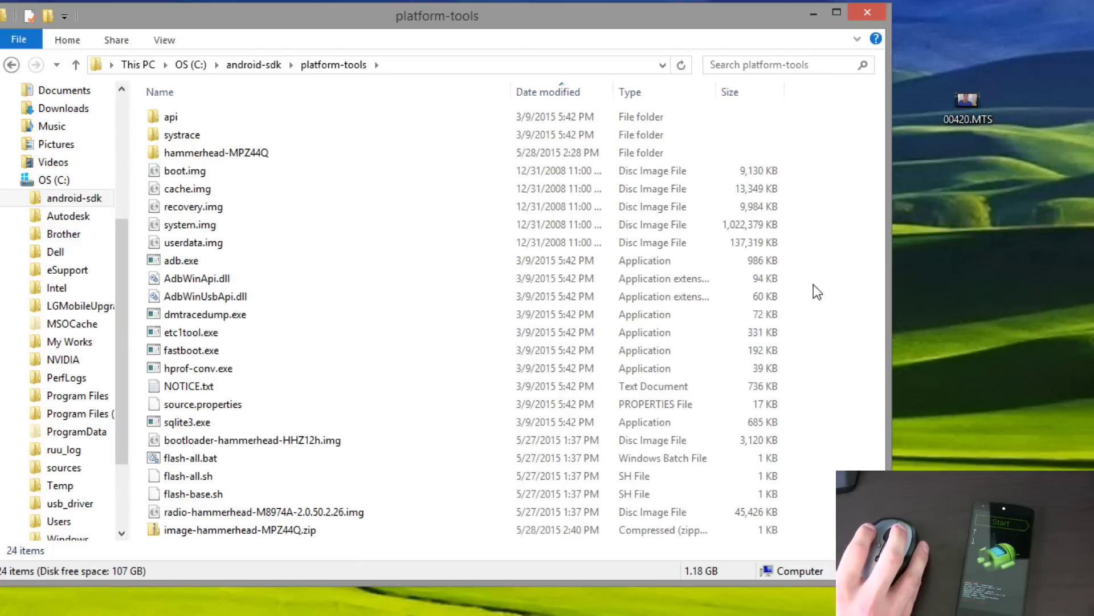
pyautogui.keyDown('shift'); pyautogui.rightClick(815, 256); pyautogui.keyUp('shift')
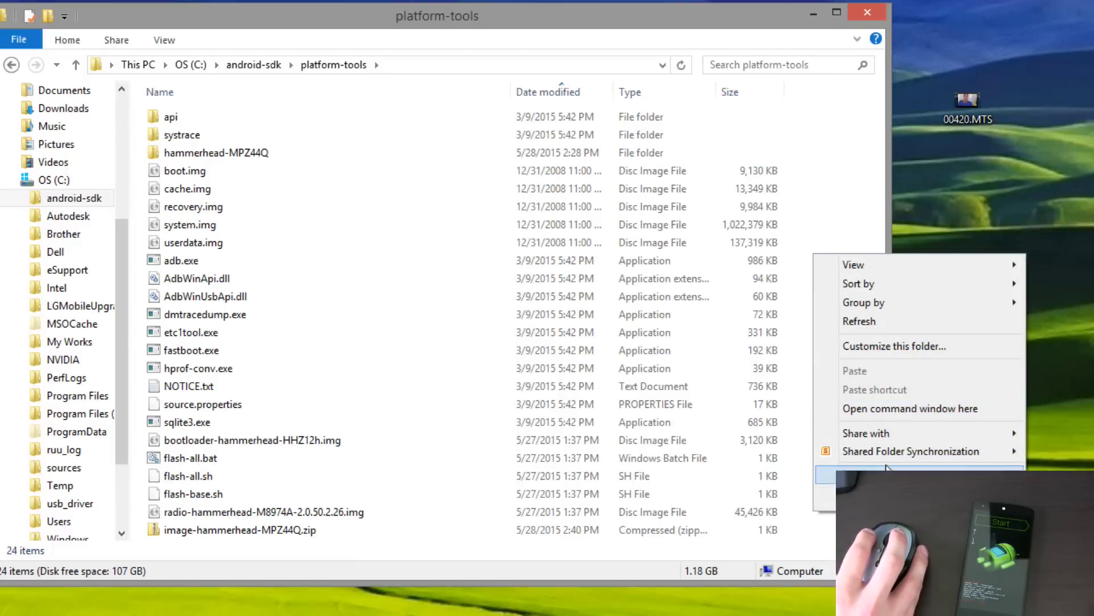
pyautogui.click(882, 417)
pyautogui.moveTo(198, 31); pyautogui.dragTo(422, 32)
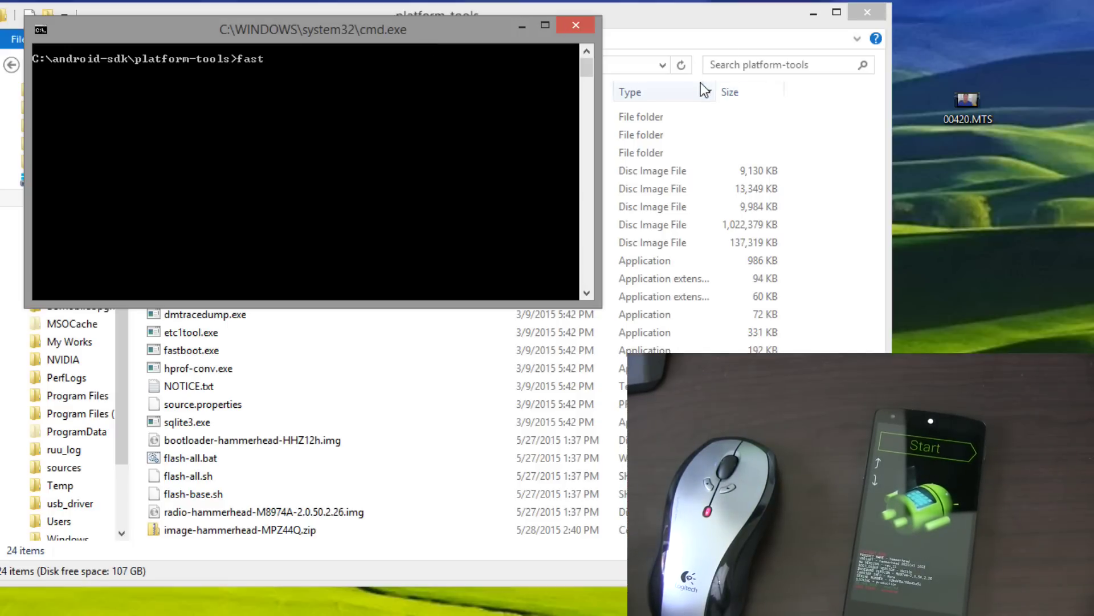
pyautogui.write('flash bootloader')
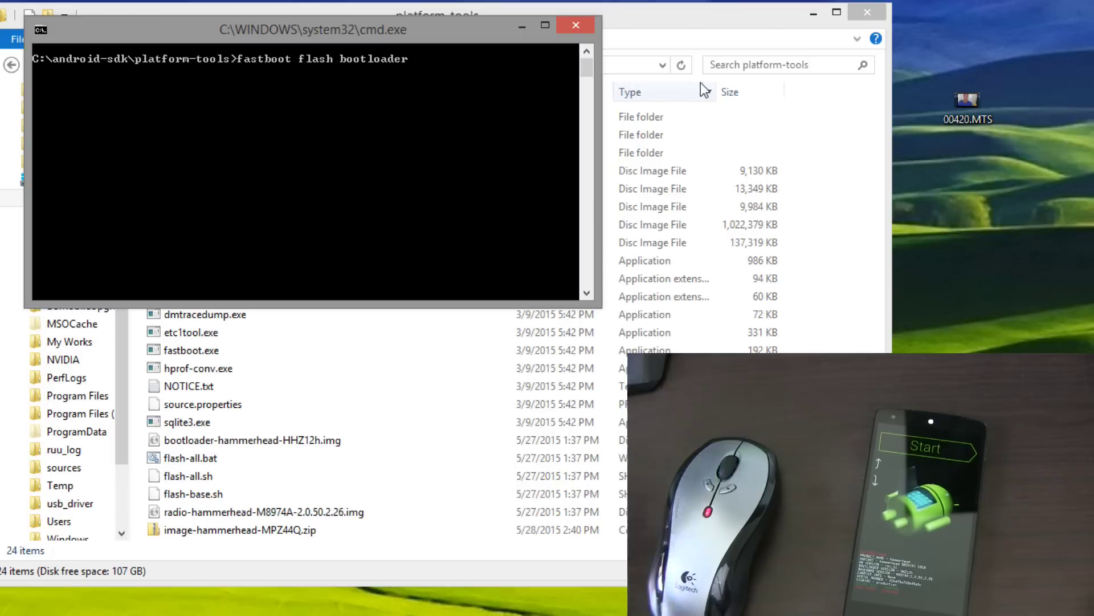
# Step: Copy the bootloader-hammerhead-HHZ12h.img file name and bring the command window back to front
pyautogui.click(668, 19)
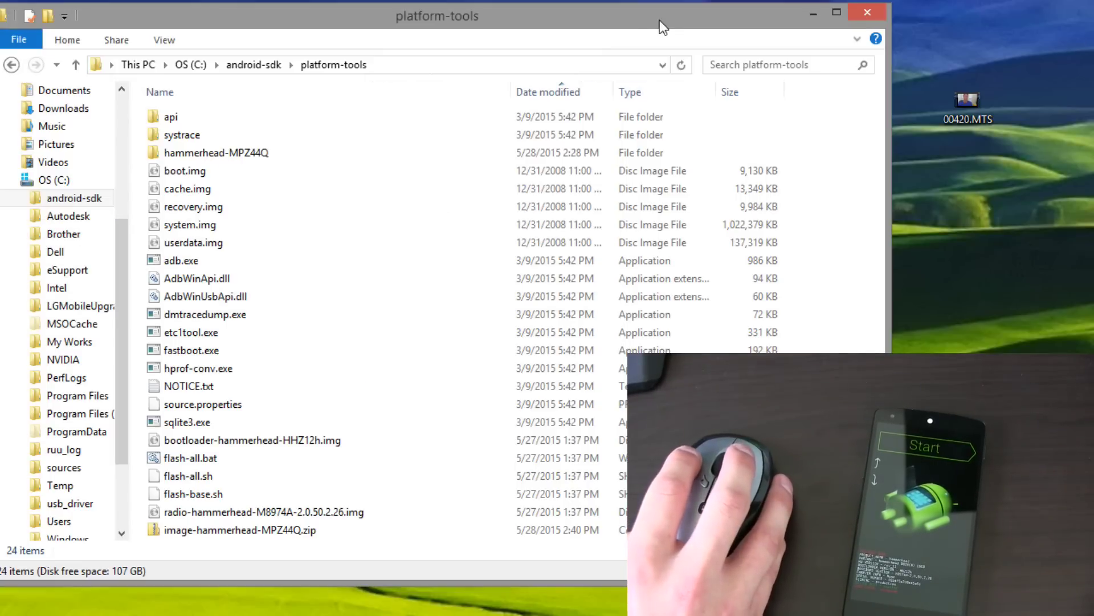
pyautogui.click(327, 439)
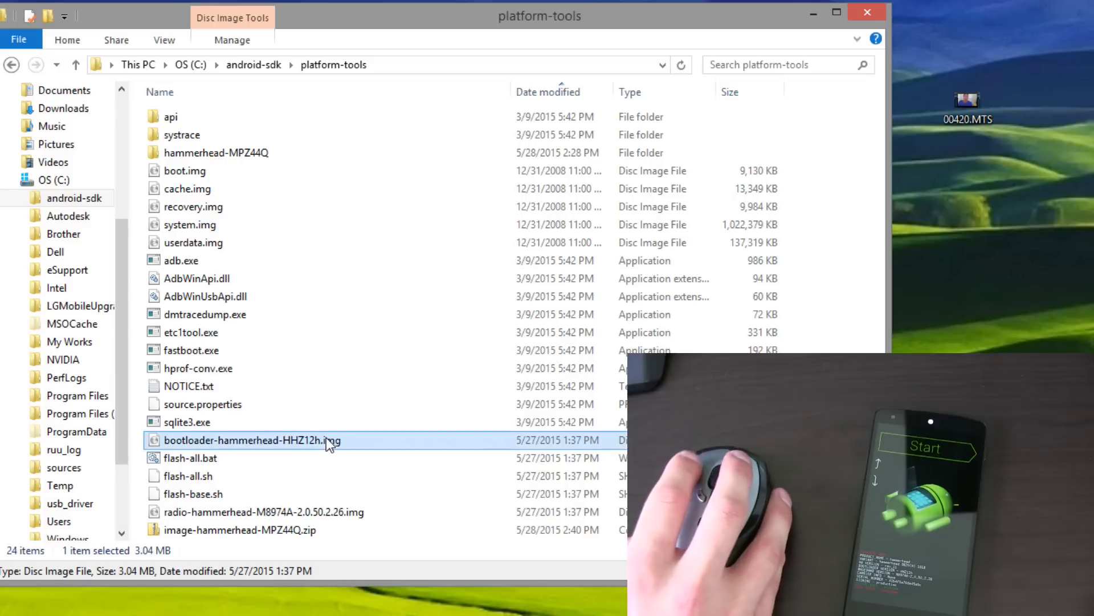
pyautogui.click(355, 440)
pyautogui.click(363, 449)
pyautogui.moveTo(366, 443); pyautogui.dragTo(147, 451)
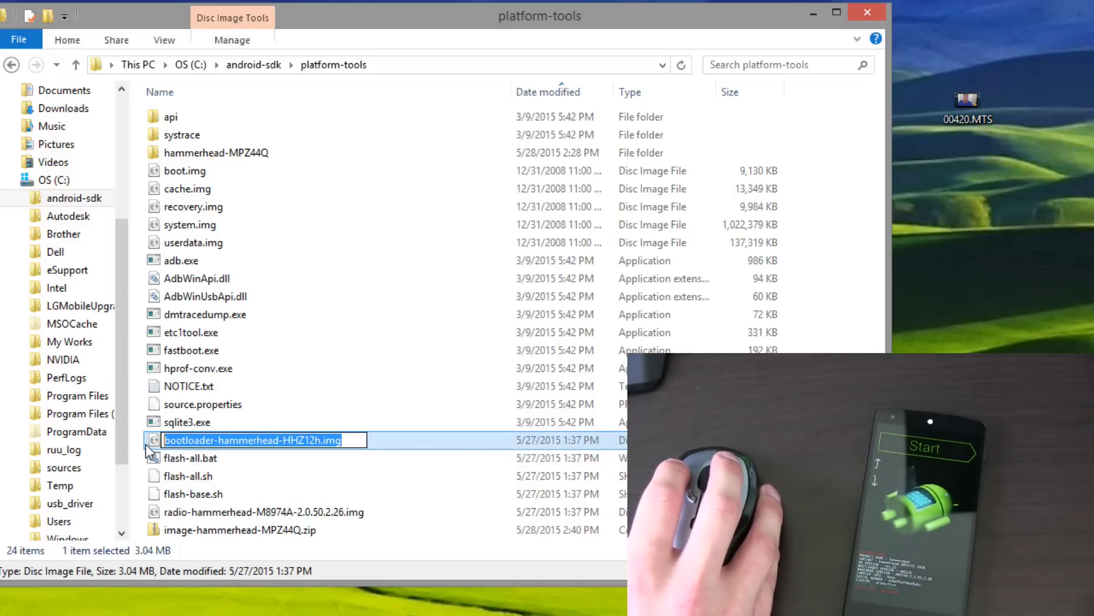
pyautogui.moveTo(498, 17); pyautogui.dragTo(532, 68)
pyautogui.click(413, 30)
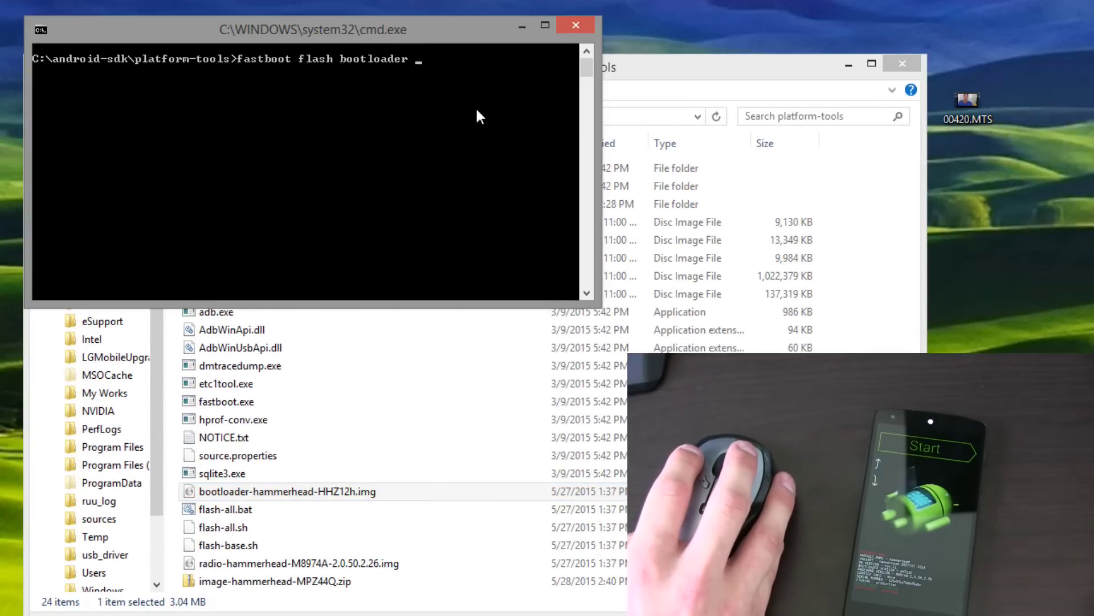
# Step: Paste the bootloader-hammerhead-HHZ12h.img name into the command and flash it
pyautogui.rightClick(391, 36)
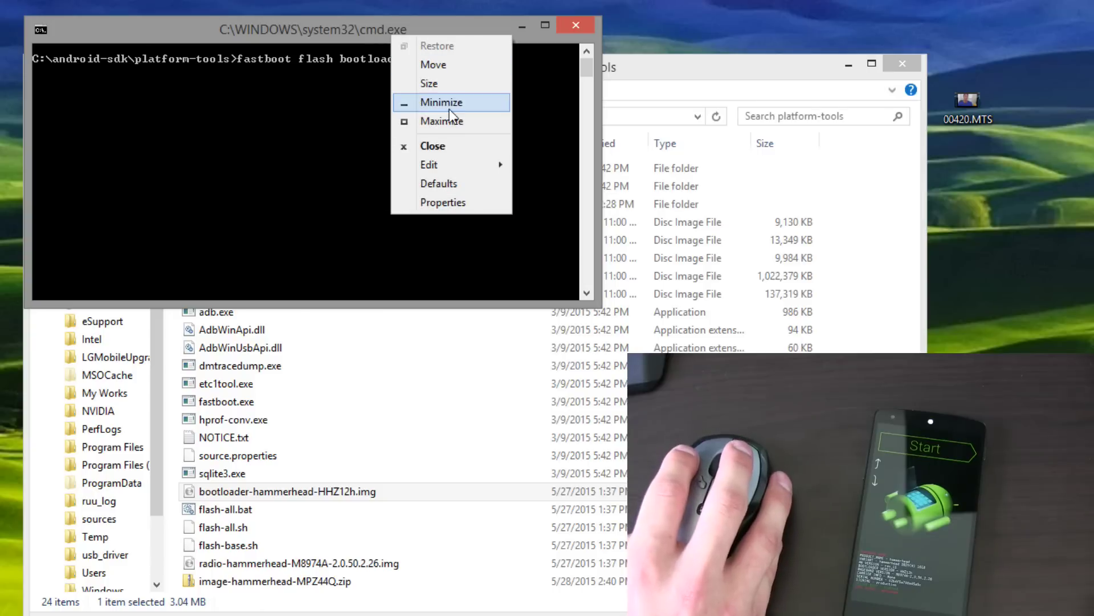
pyautogui.moveTo(466, 162)
pyautogui.click(549, 204)
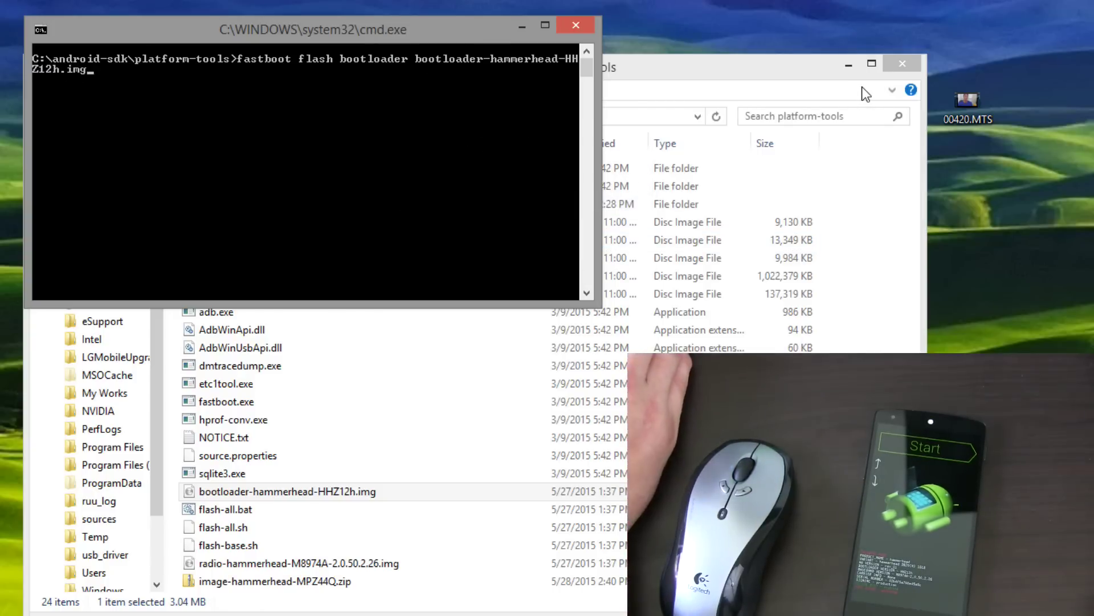
pyautogui.press('Return')
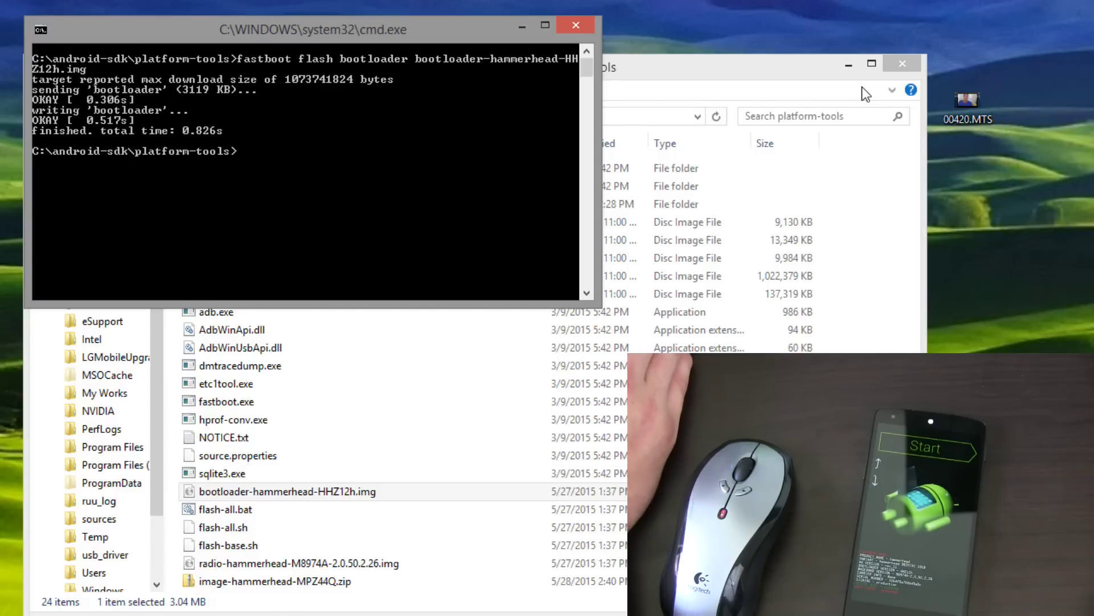
# Step: Run fastboot reboot-bootloader, then begin typing fastboot flash radio
pyautogui.write('fastb')
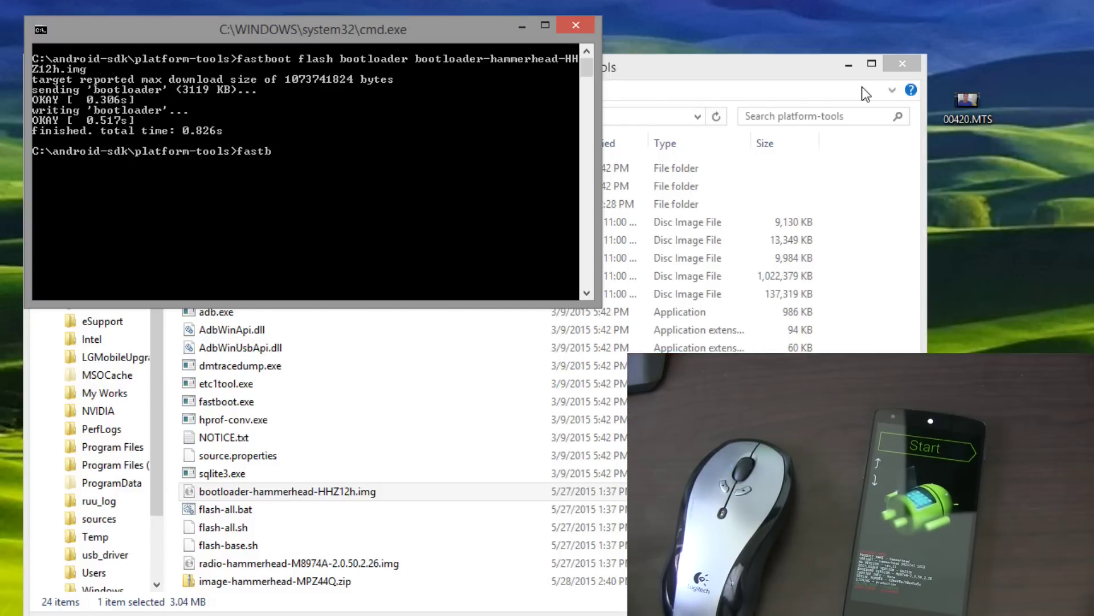
pyautogui.write('oot reboot-bootloader')
pyautogui.press('Return')
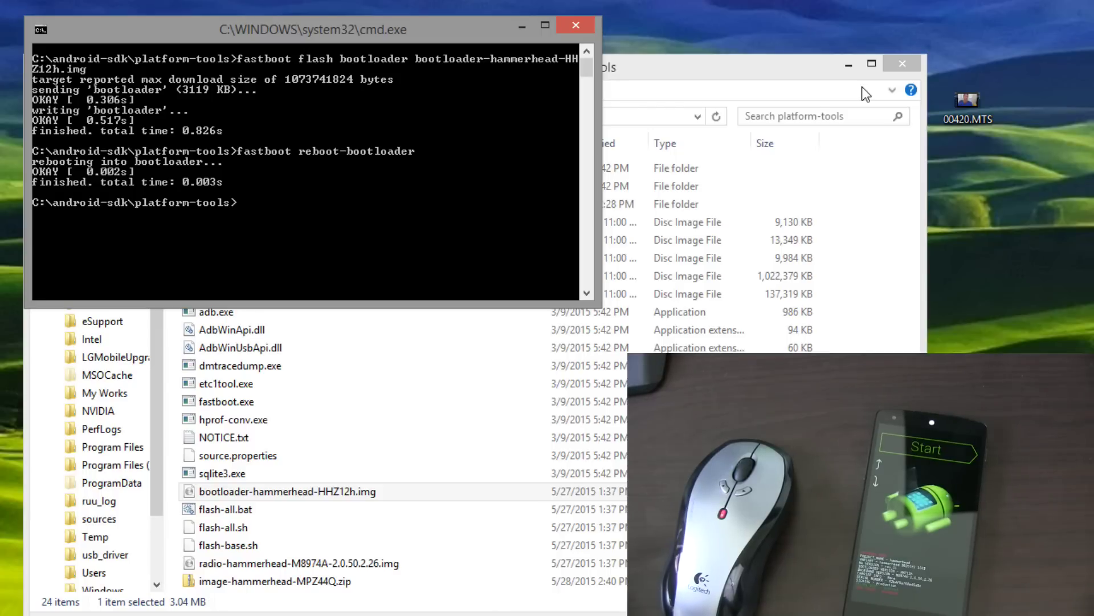
pyautogui.write('fastboot flash radio')
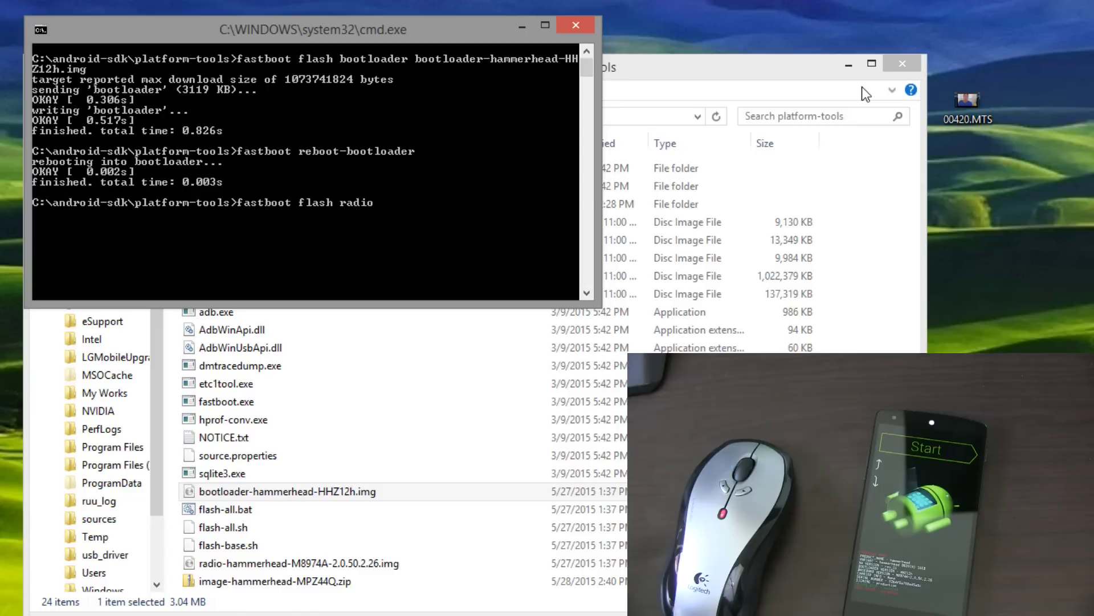
# Step: Copy the radio-hammerhead-M8974A-2.0.50.2.26.img file name from the folder window
pyautogui.click(747, 77)
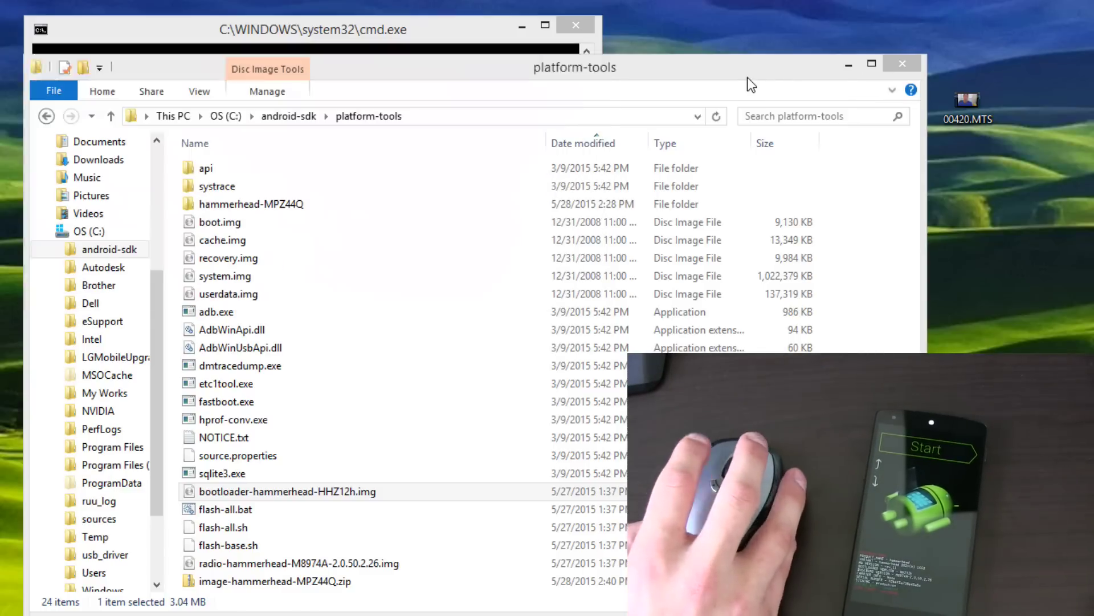
pyautogui.click(307, 564)
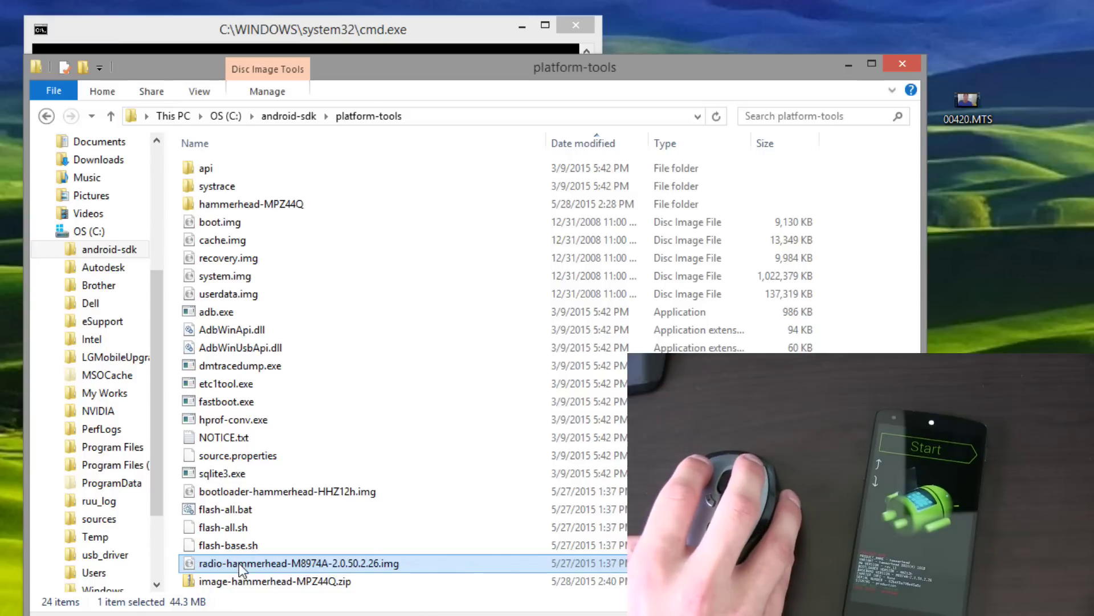
pyautogui.click(376, 560)
pyautogui.moveTo(423, 564); pyautogui.dragTo(165, 570)
pyautogui.hotkey('ctrl', 'c')
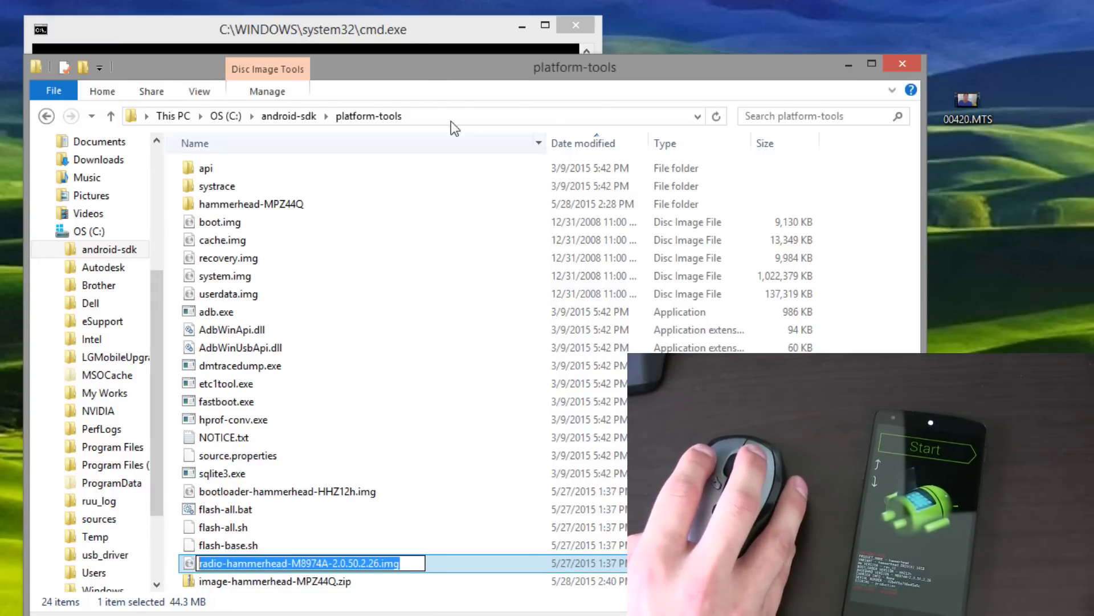
# Step: Paste the radio image name into the command and run it, getting an unknown partition error
pyautogui.click(413, 33)
pyautogui.rightClick(355, 33)
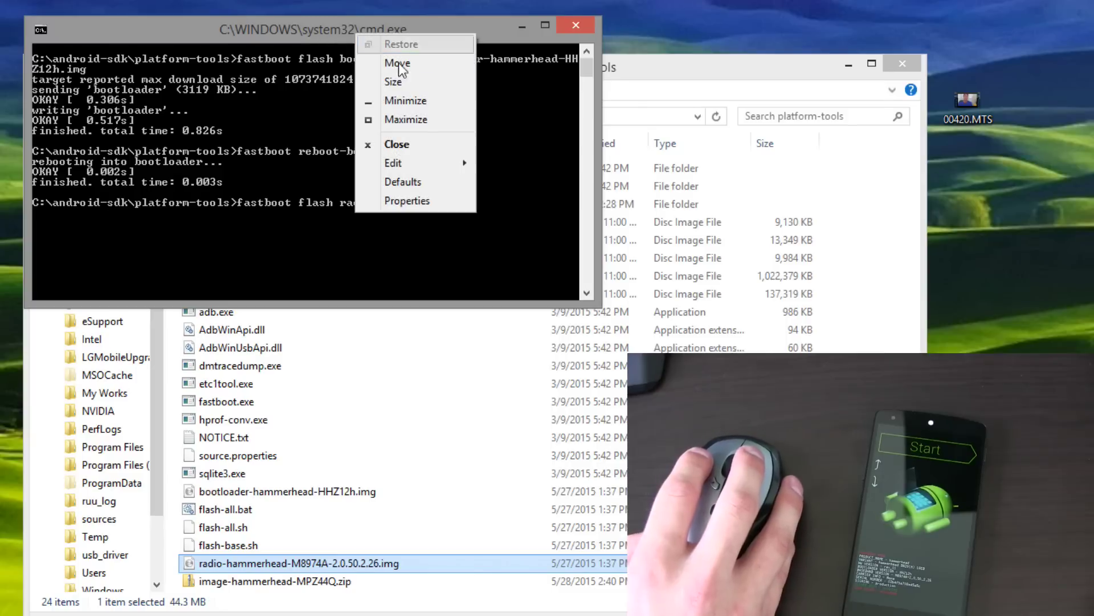
pyautogui.moveTo(425, 163)
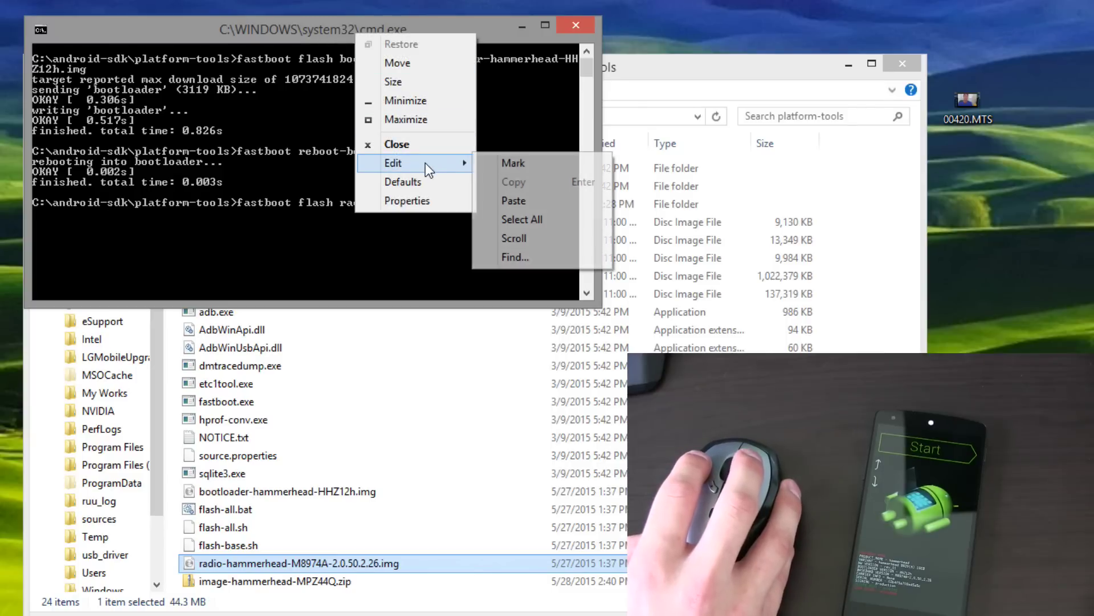
pyautogui.click(532, 206)
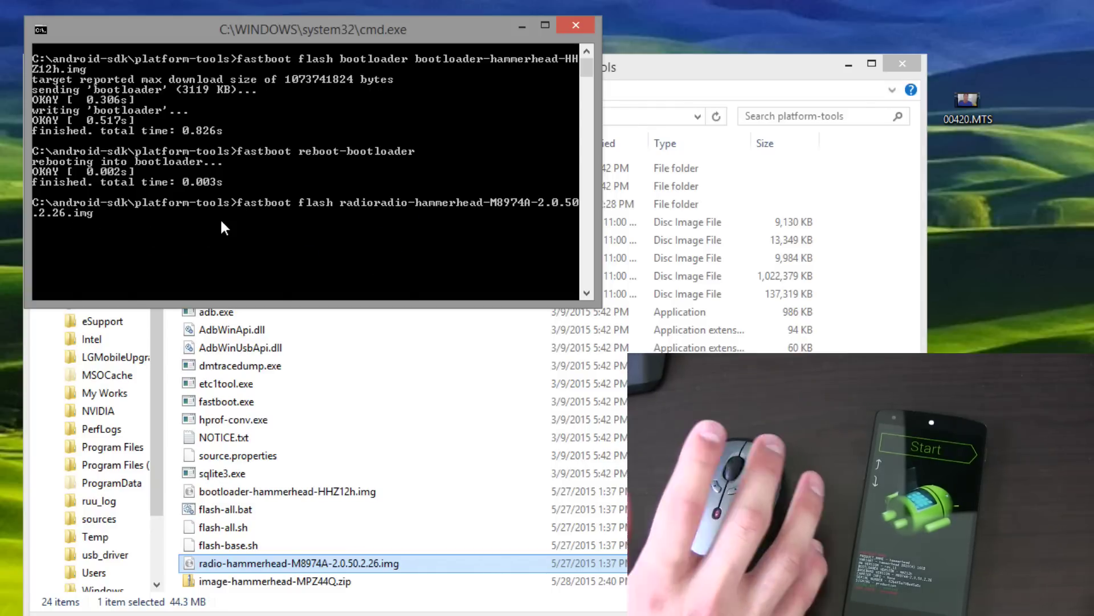
pyautogui.press('Return')
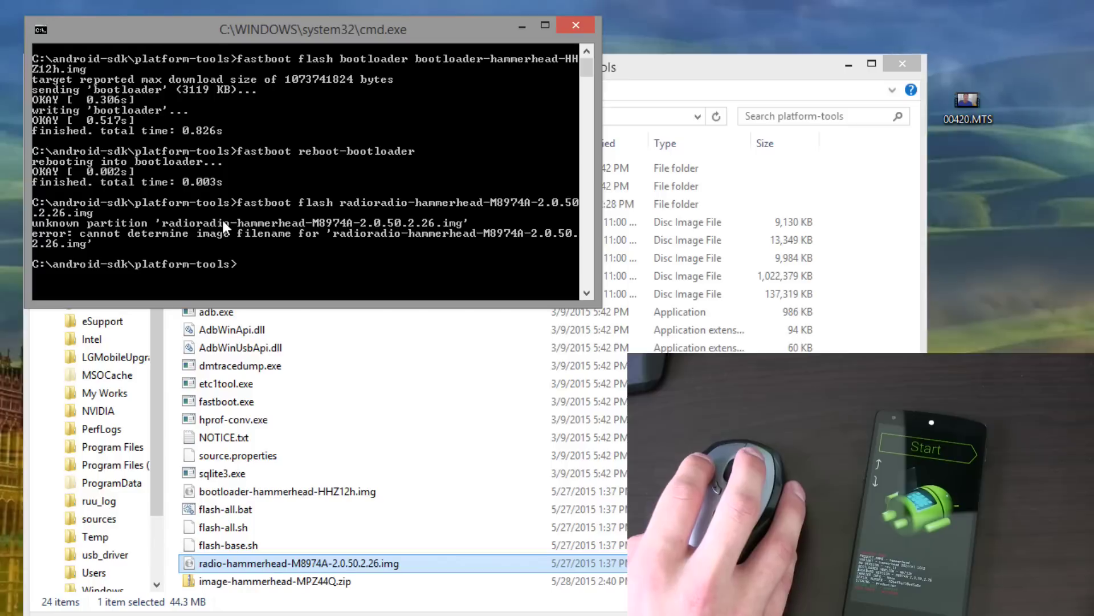
# Step: Flash radio-hammerhead-M8974A-2.0.50.2.26.img with fastboot flash radio, then run fastboot reboot-bootloader
pyautogui.write('fastboot flash radio')
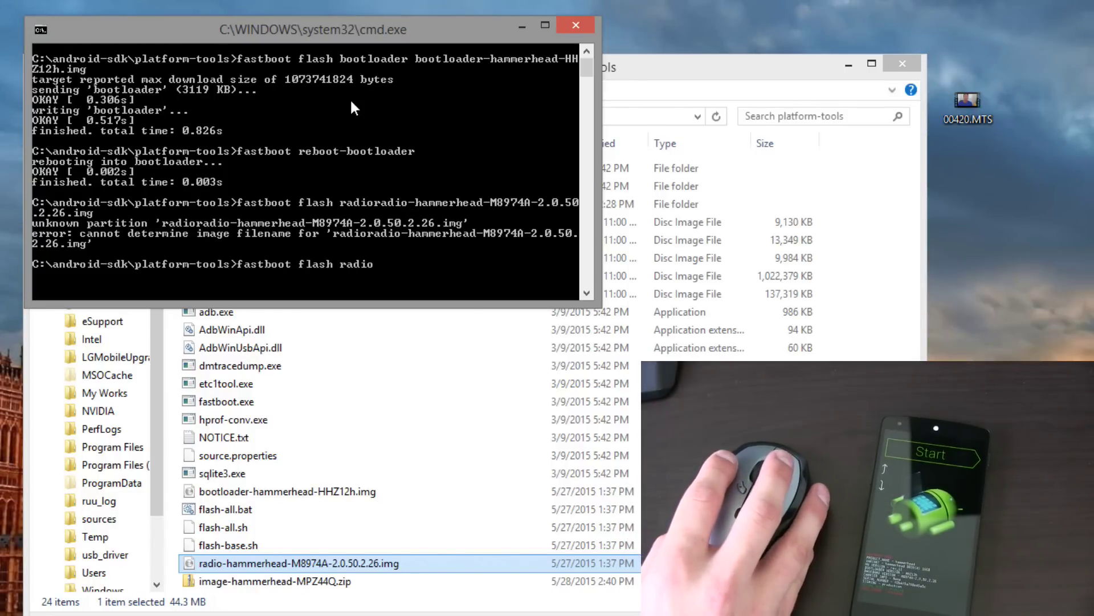
pyautogui.rightClick(323, 33)
pyautogui.moveTo(404, 163)
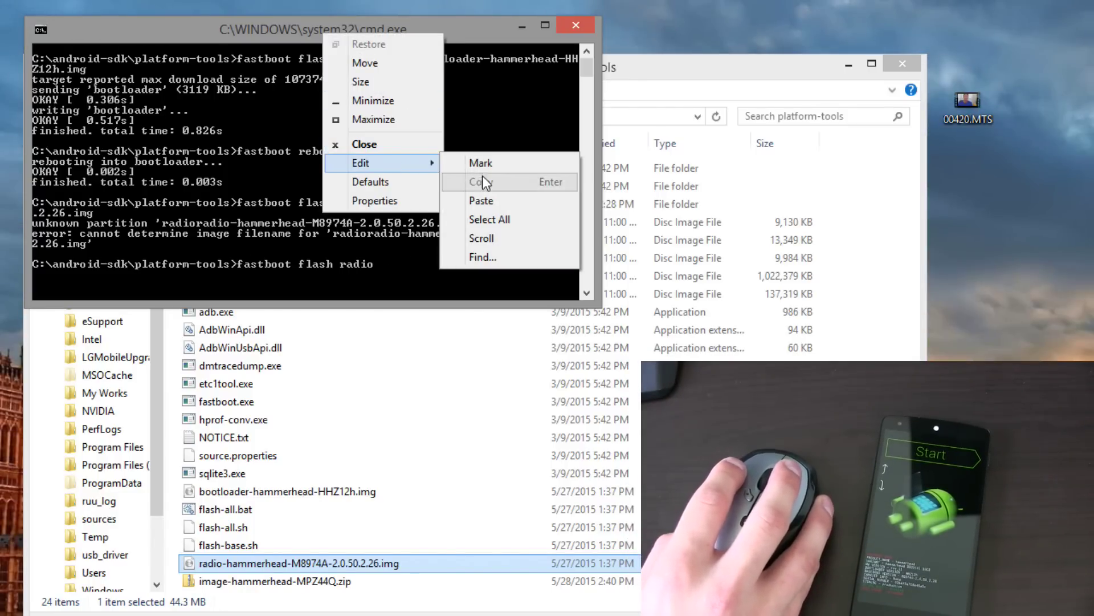
pyautogui.click(502, 203)
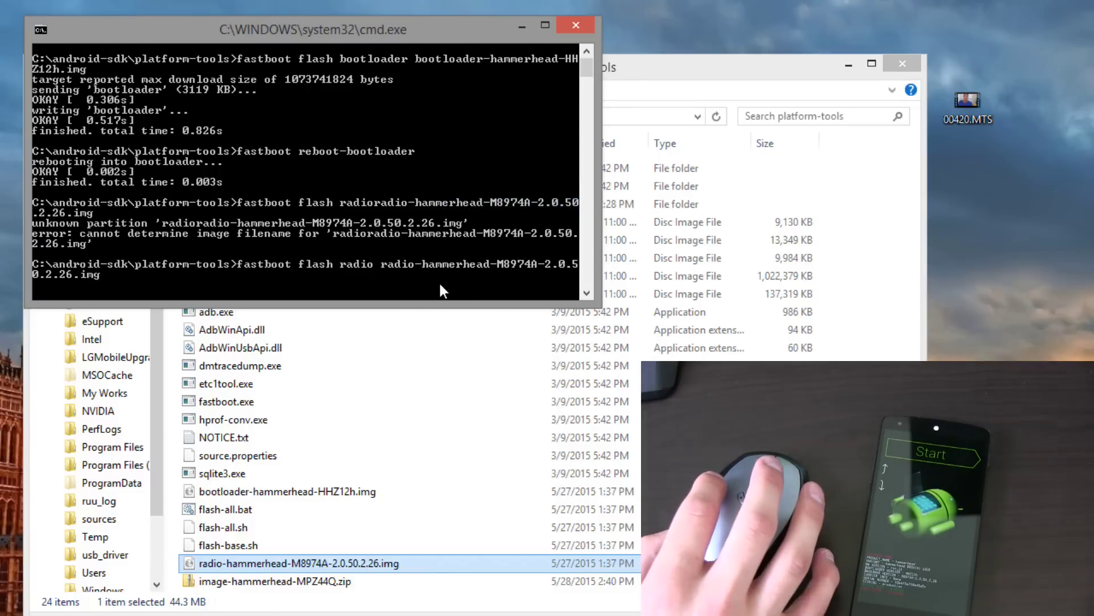
pyautogui.press('Return')
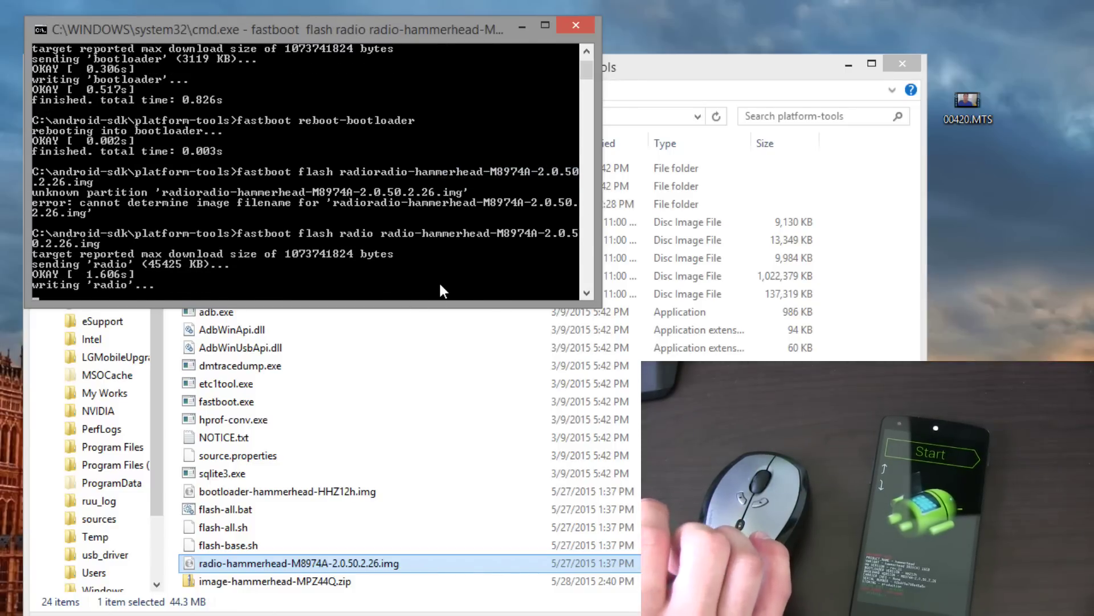
pyautogui.write('fastb')
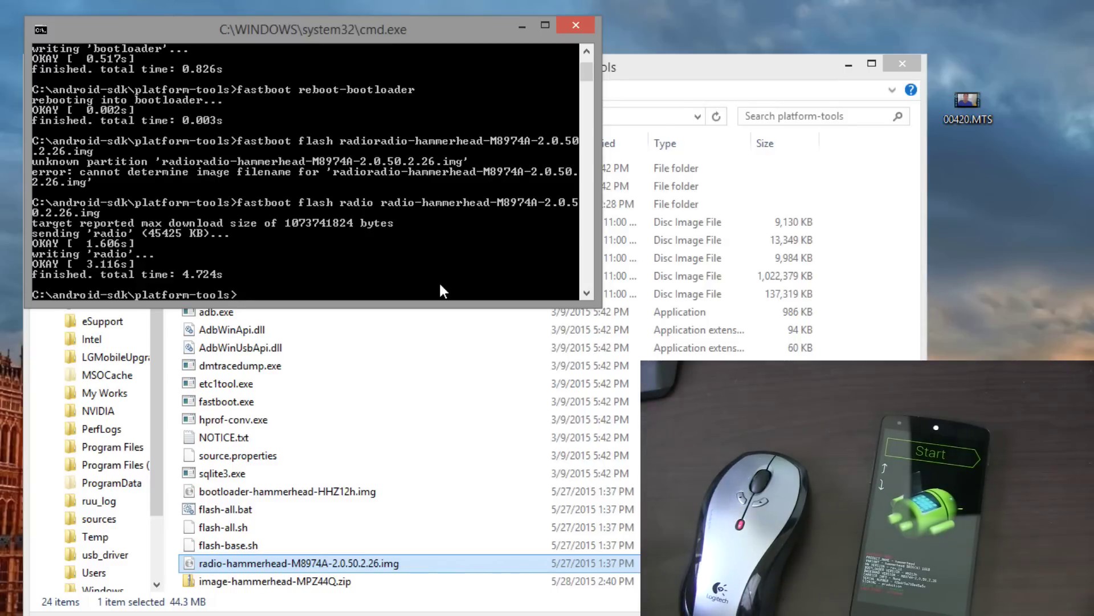
pyautogui.write('oot ')
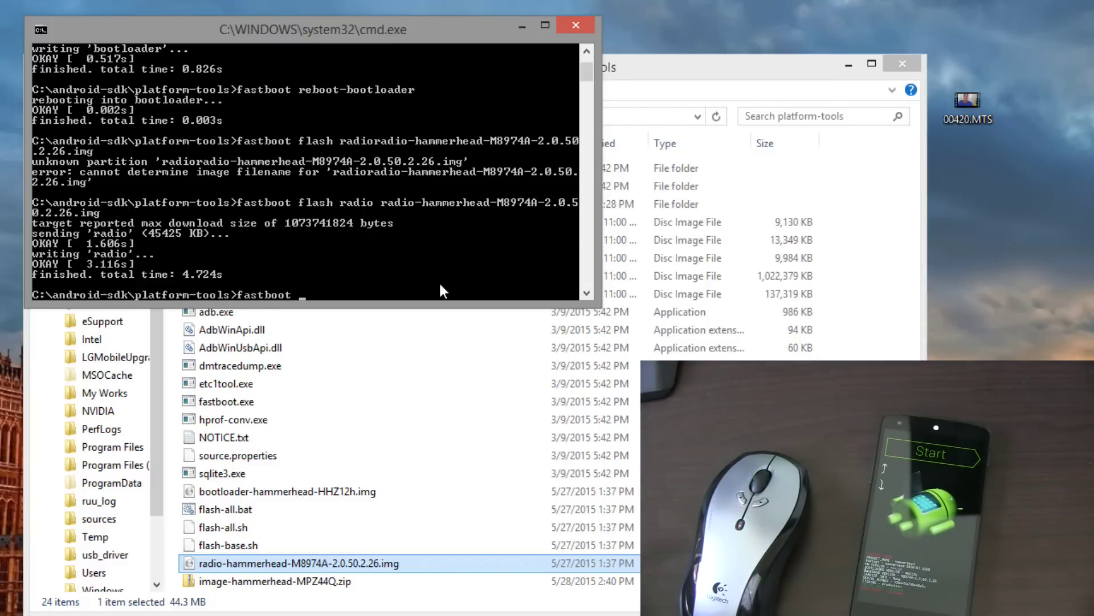
pyautogui.write('reboot-bootloader')
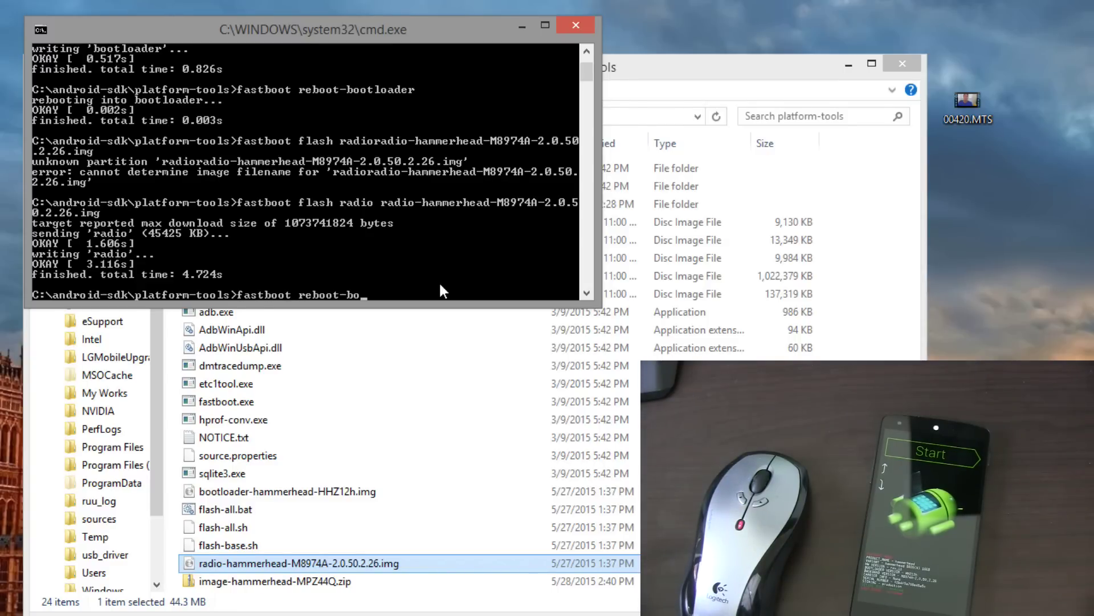
pyautogui.press('Return')
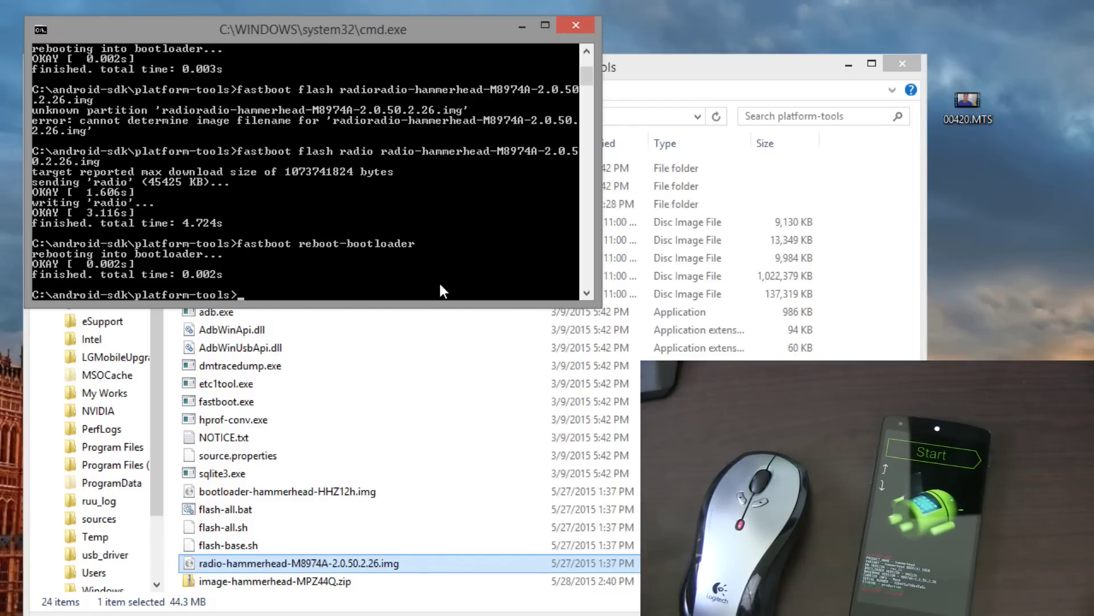
# Step: Flash system.img, reboot to the bootloader, then run fastboot flash userdata userdata.img, which fails
pyautogui.write('fastboo')
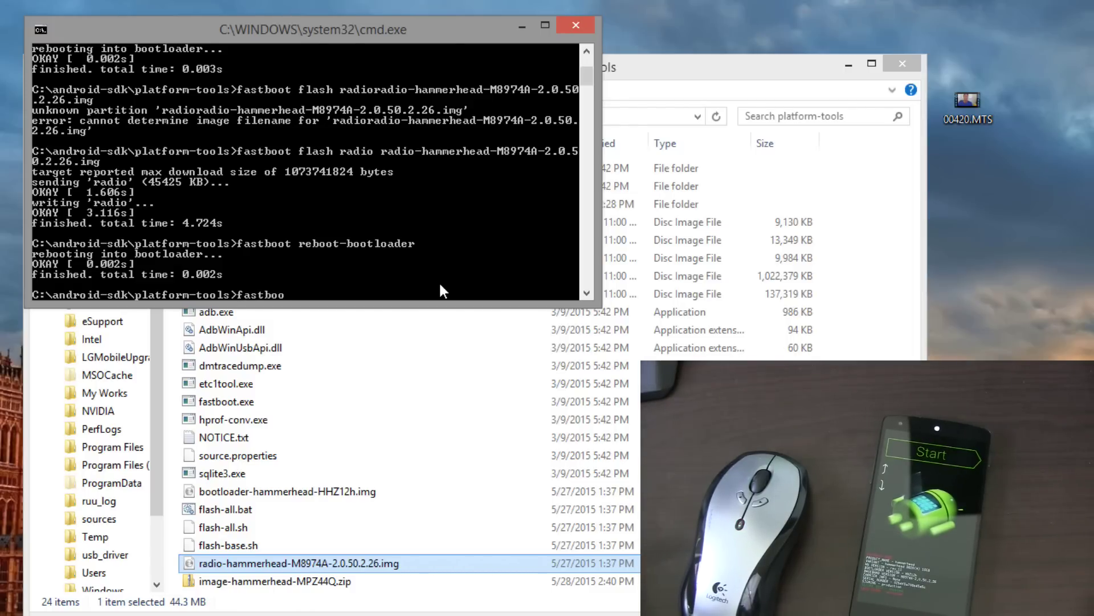
pyautogui.write('t flash system sy')
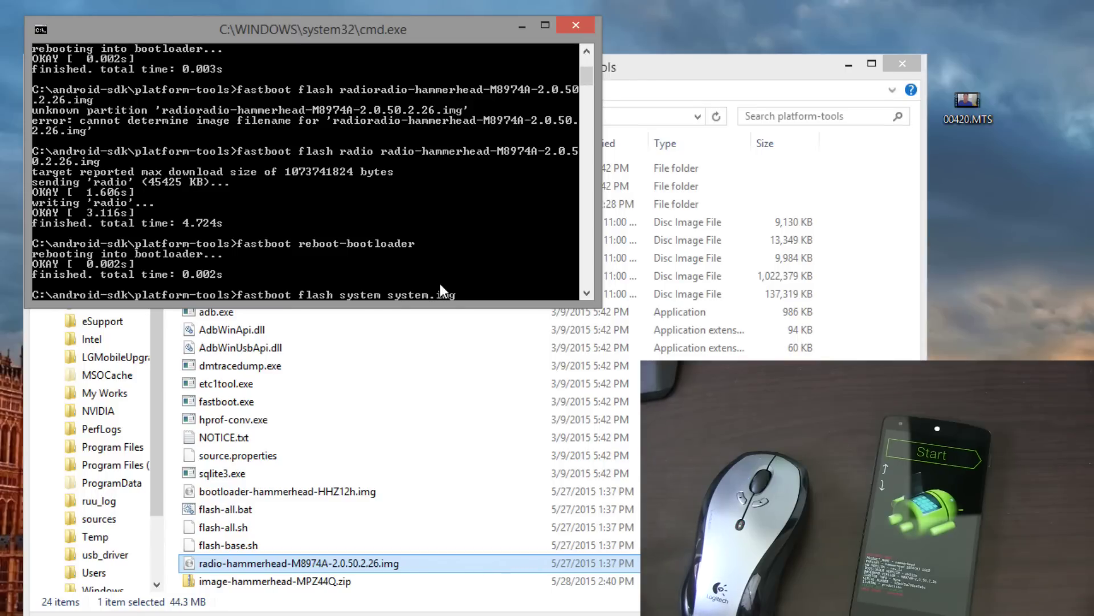
pyautogui.write('stem.img')
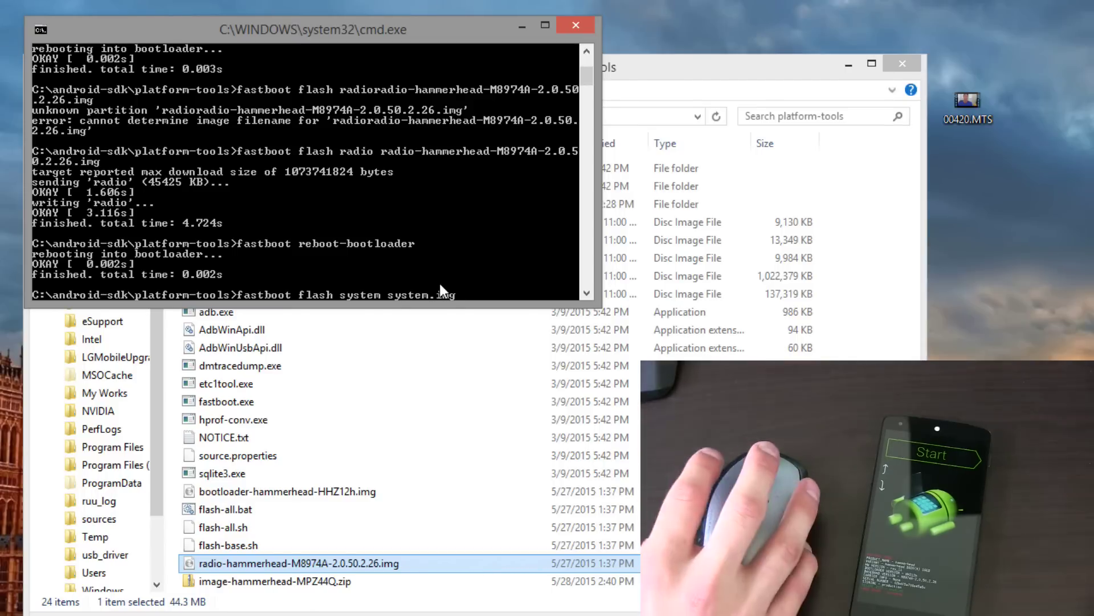
pyautogui.press('Return')
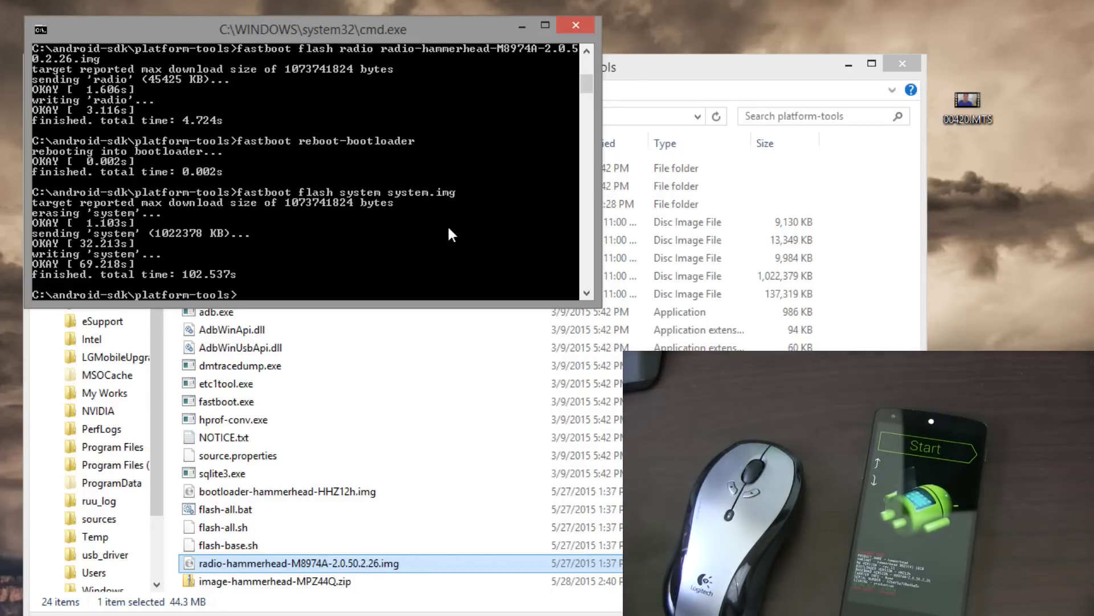
pyautogui.write('ast')
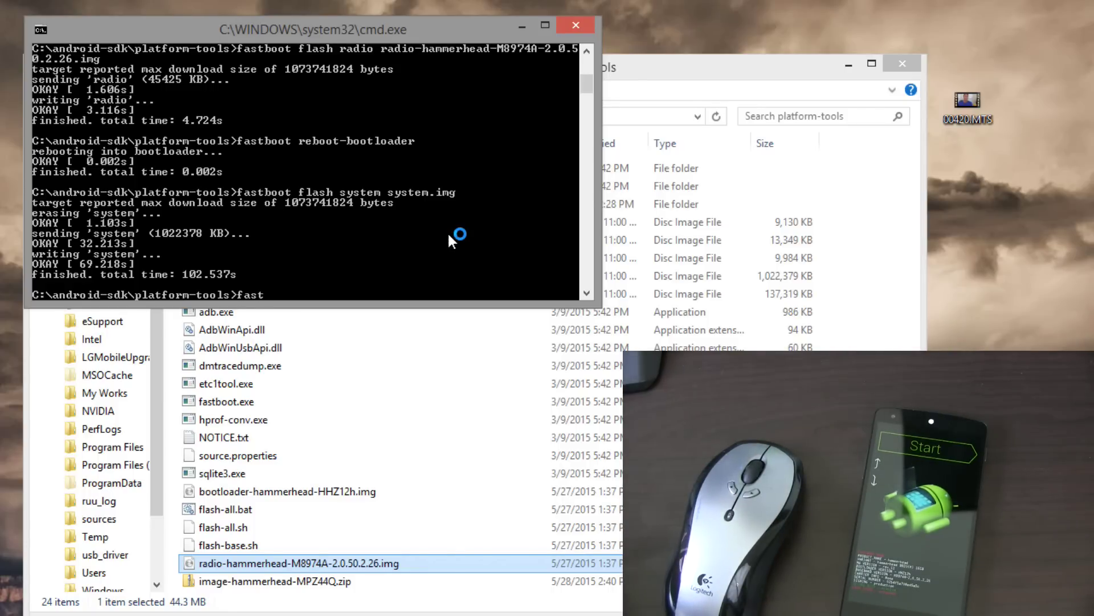
pyautogui.write('boot reboot-bootloader')
pyautogui.press('Return')
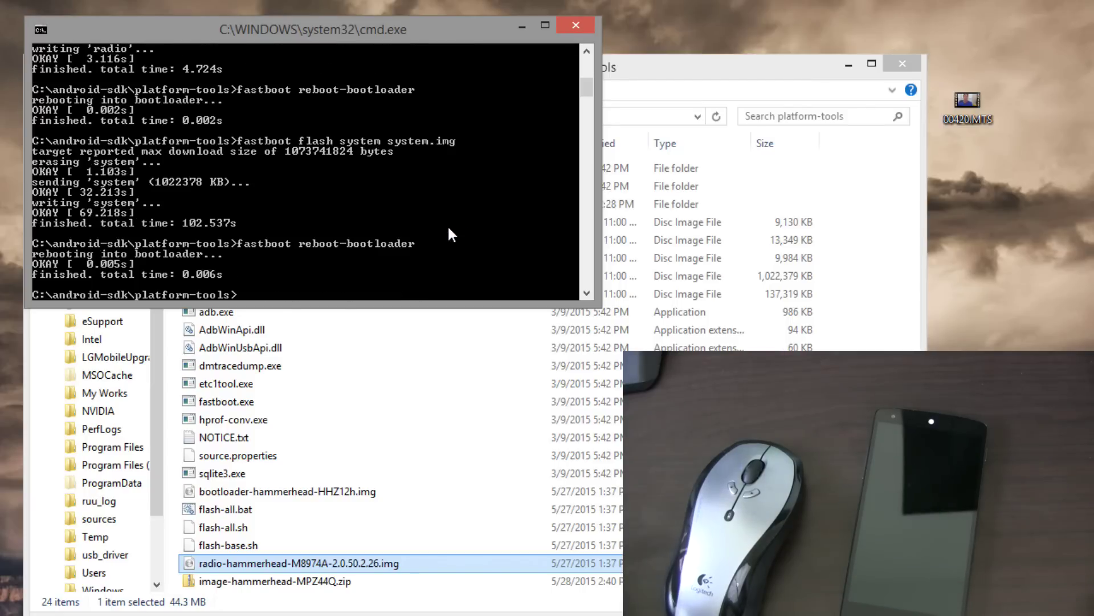
pyautogui.write('fastboot ')
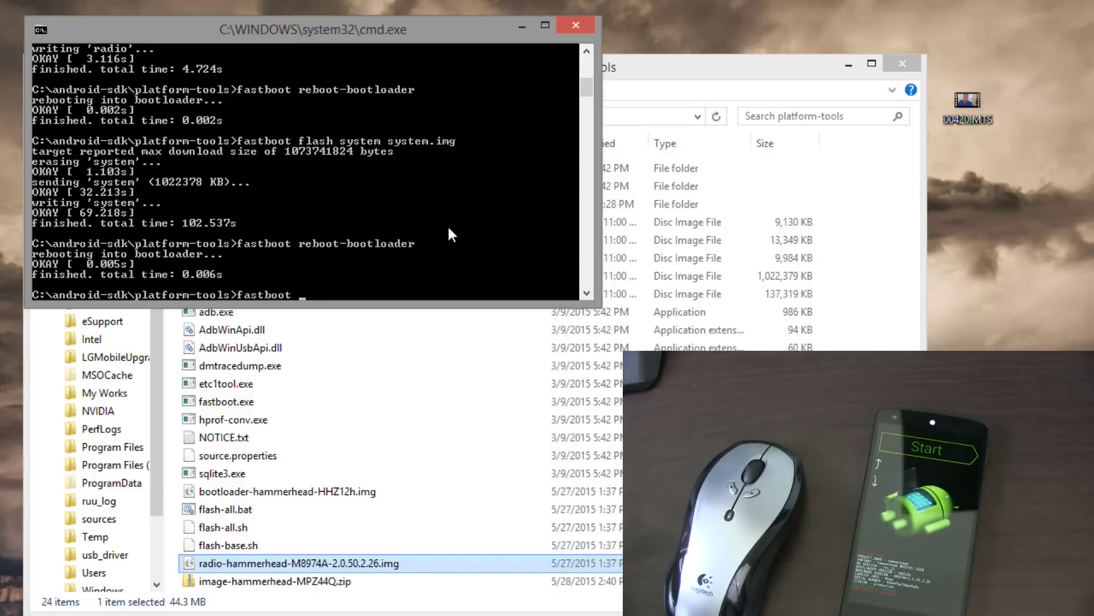
pyautogui.write('flash userdata')
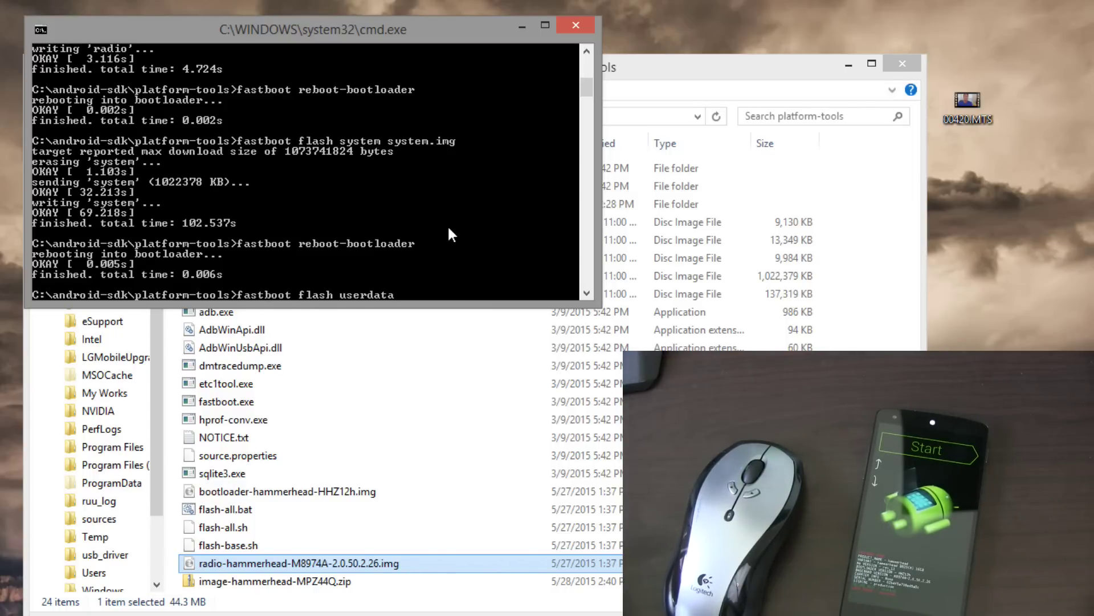
pyautogui.write(' userdata.img')
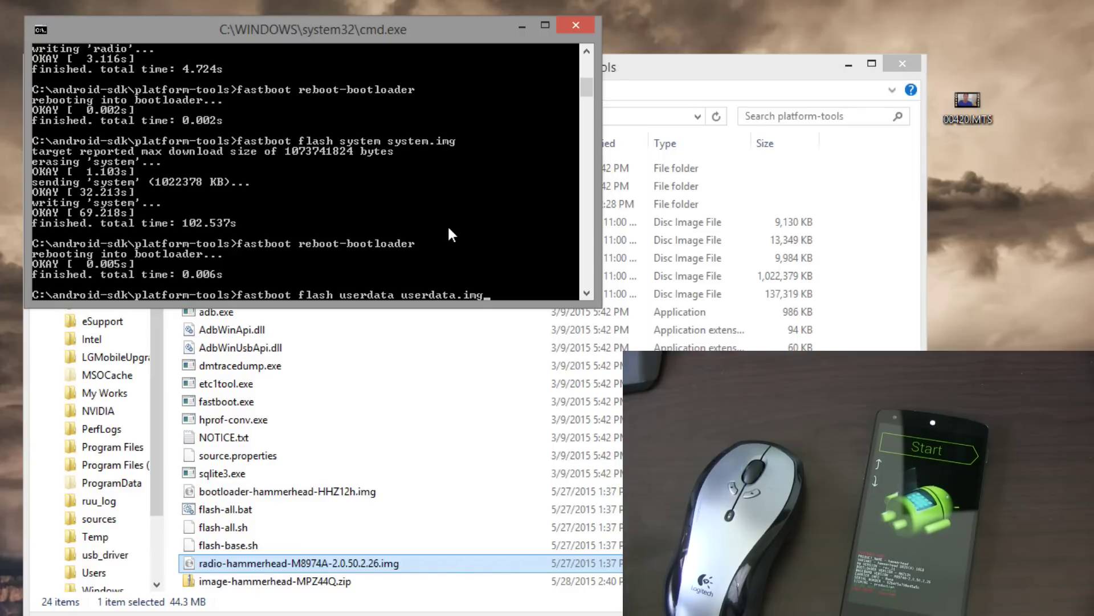
pyautogui.press('Return')
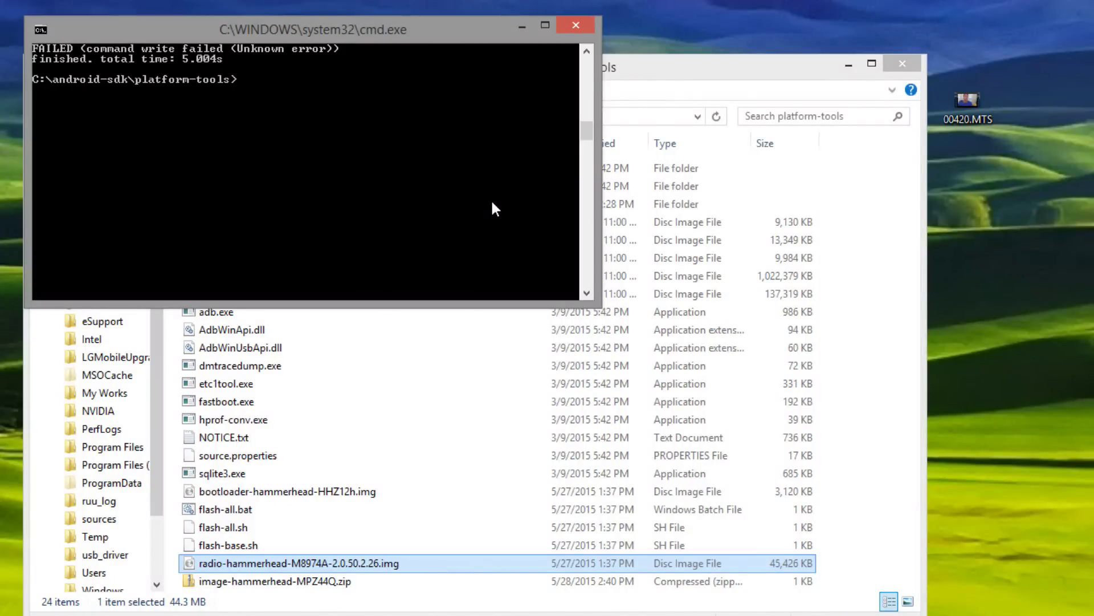
# Step: Rerun fastboot flash userdata userdata.img successfully, then flash recovery.img
pyautogui.write('fastboot flash userdata use')
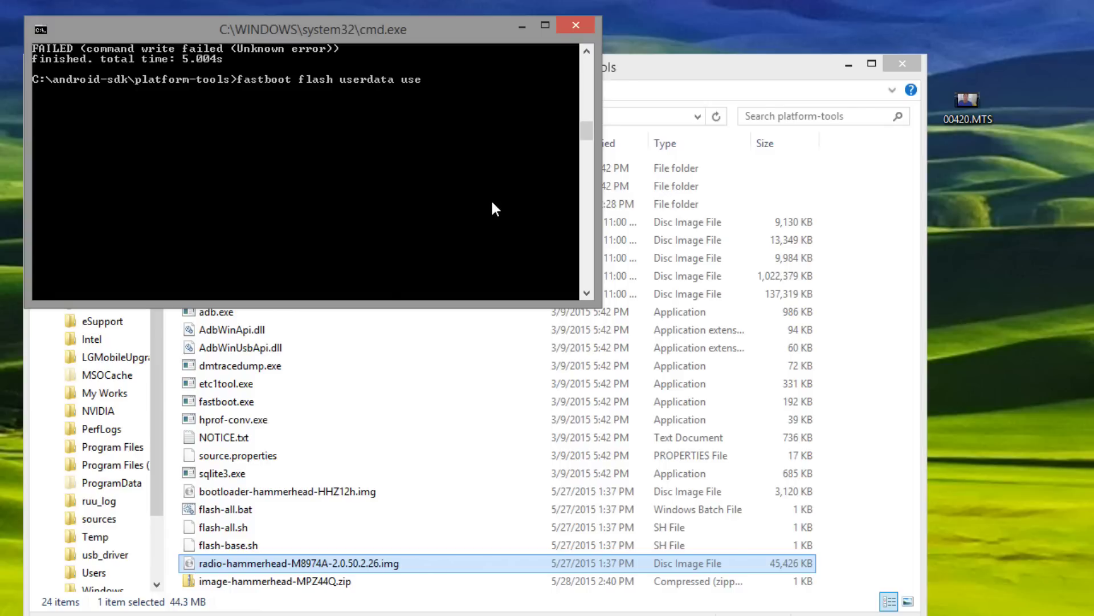
pyautogui.write('rdata.img')
pyautogui.press('Return')
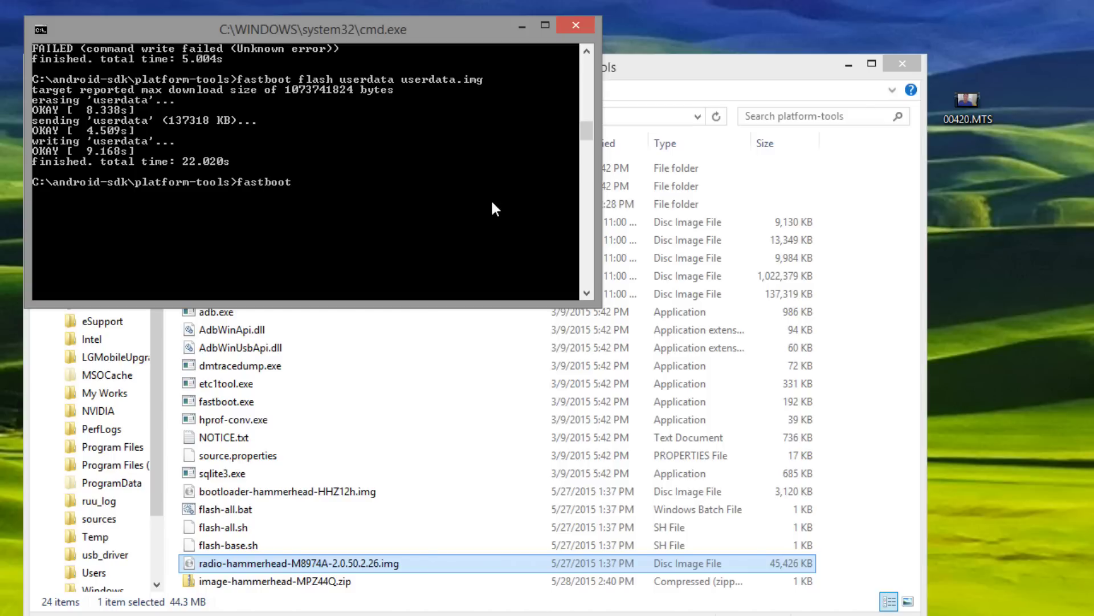
pyautogui.write('flash recovery recovery.img')
pyautogui.press('Return')
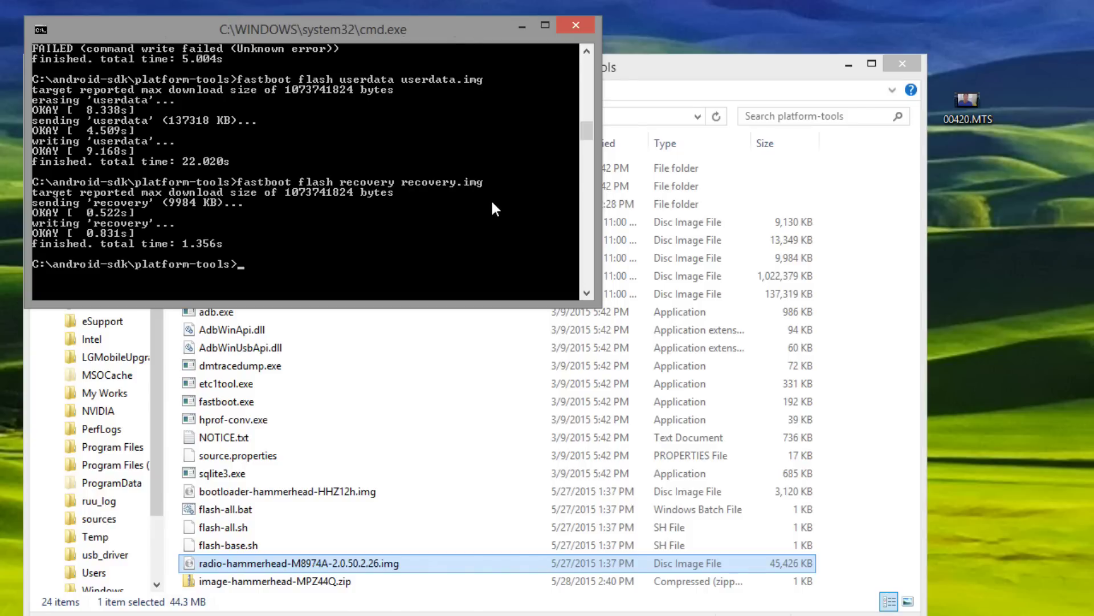
# Step: Flash boot.img, run fastboot erase cache, flash cache.img, then run fastboot reboot
pyautogui.write('fastboot flash boot boot.img')
pyautogui.press('Return')
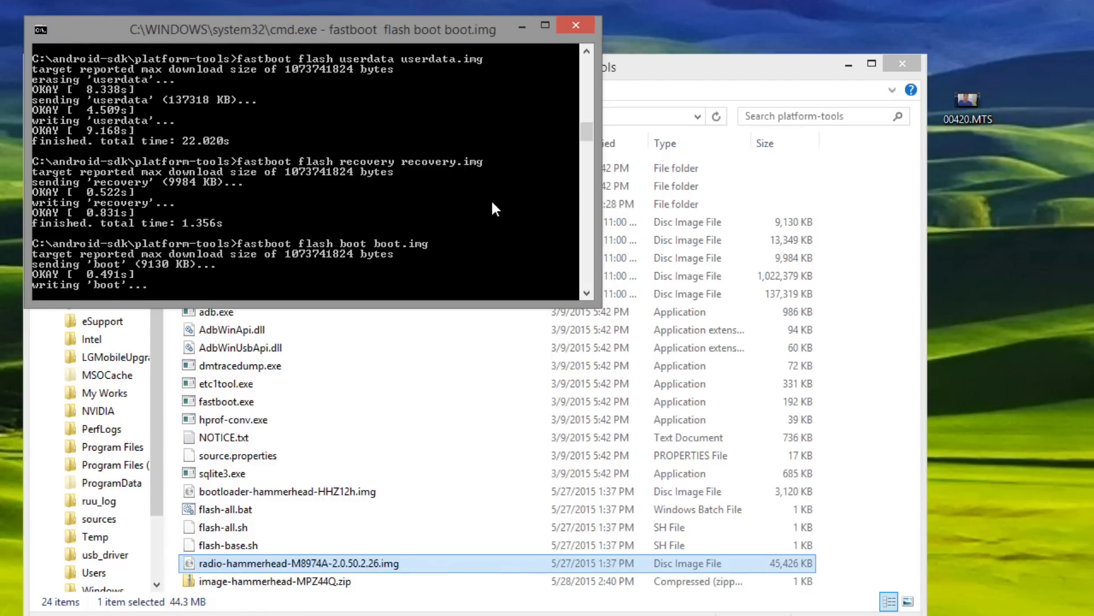
pyautogui.write('fastboot erase cache')
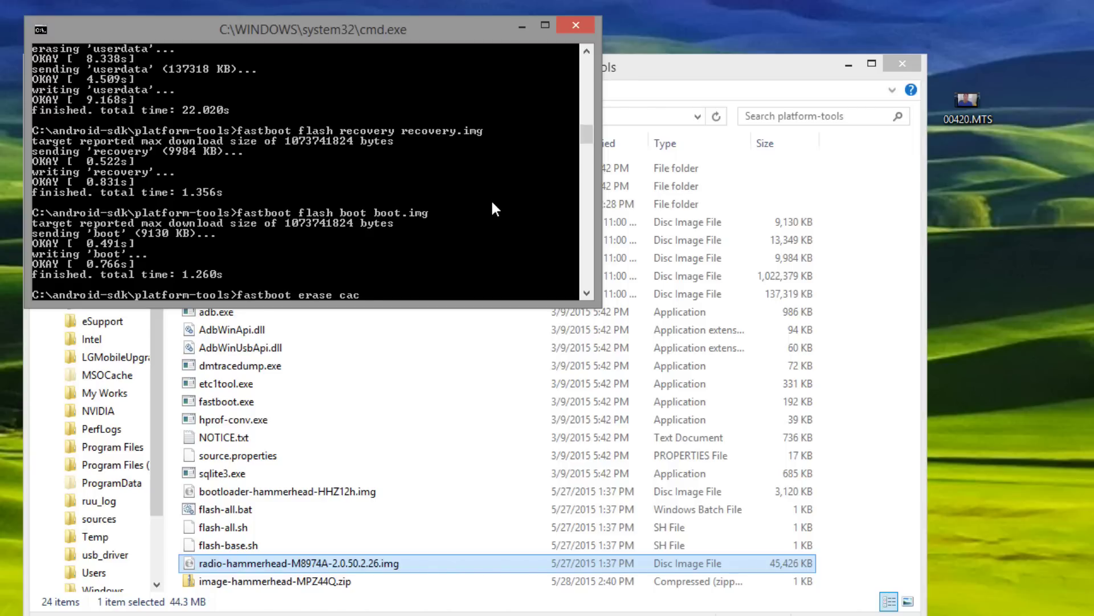
pyautogui.press('Return')
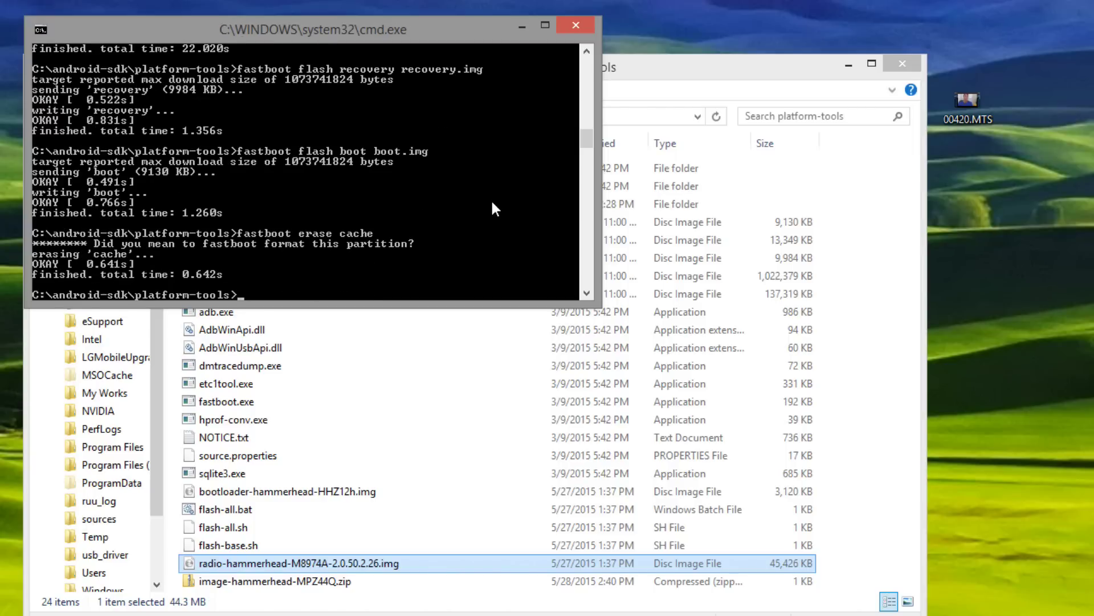
pyautogui.write('fastboot flash cache cache.img')
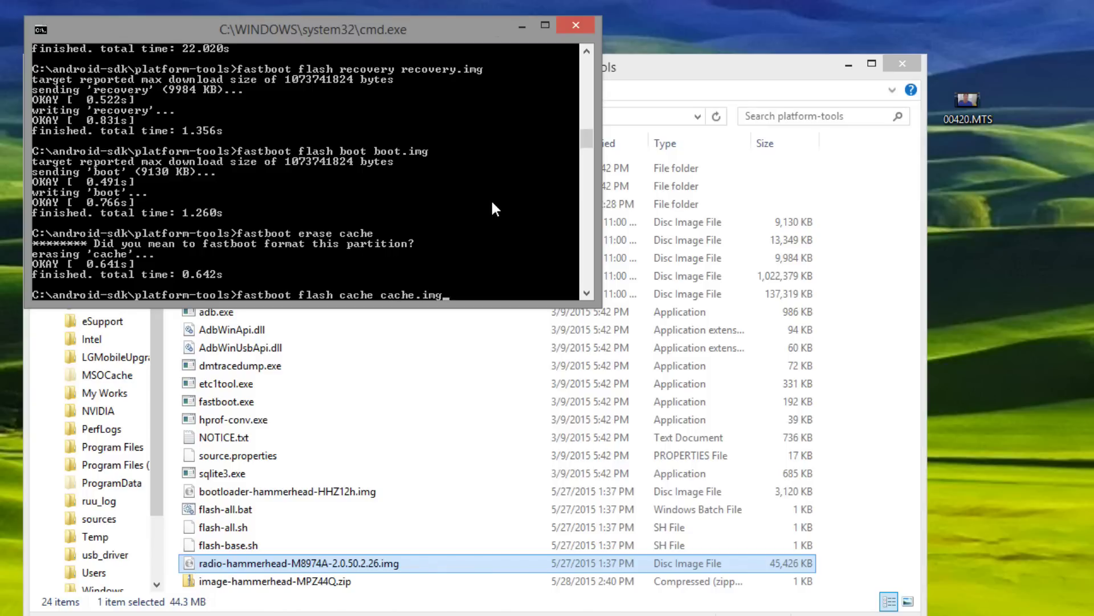
pyautogui.press('Return')
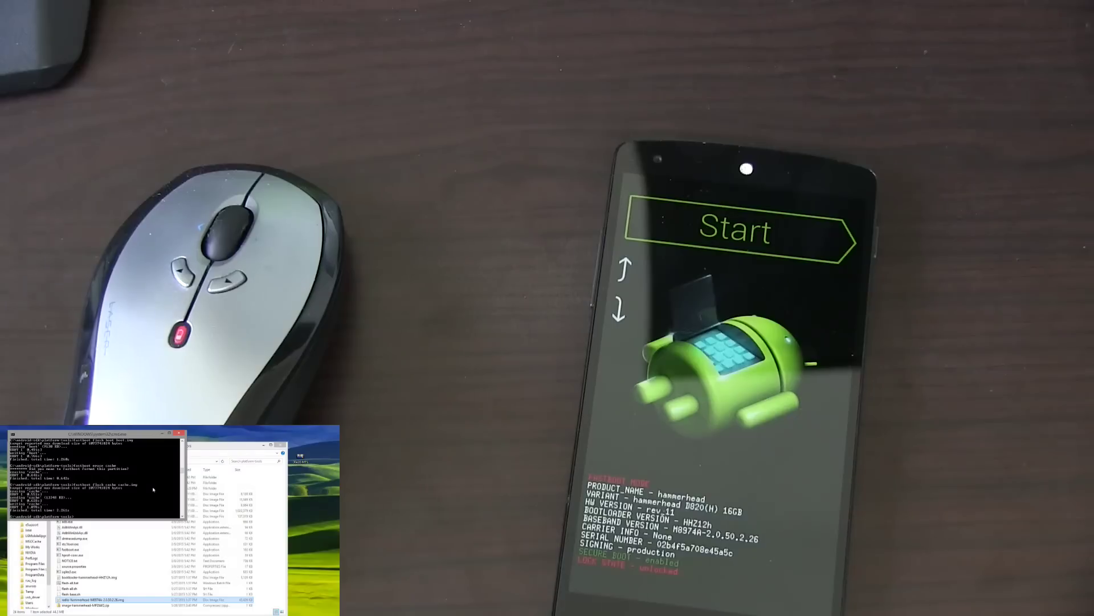
pyautogui.write('fastboot reboot')
pyautogui.press('Return')
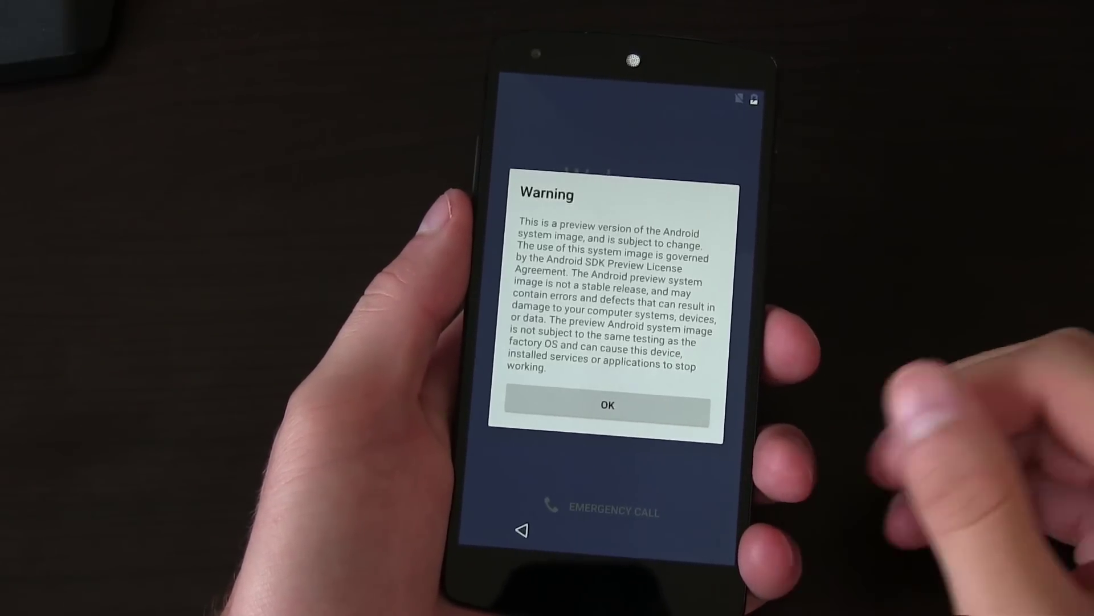
# Step: Dismiss the preview Warning with OK, advance one screen, then go back to Welcome
pyautogui.click(673, 403)
pyautogui.click(619, 369)
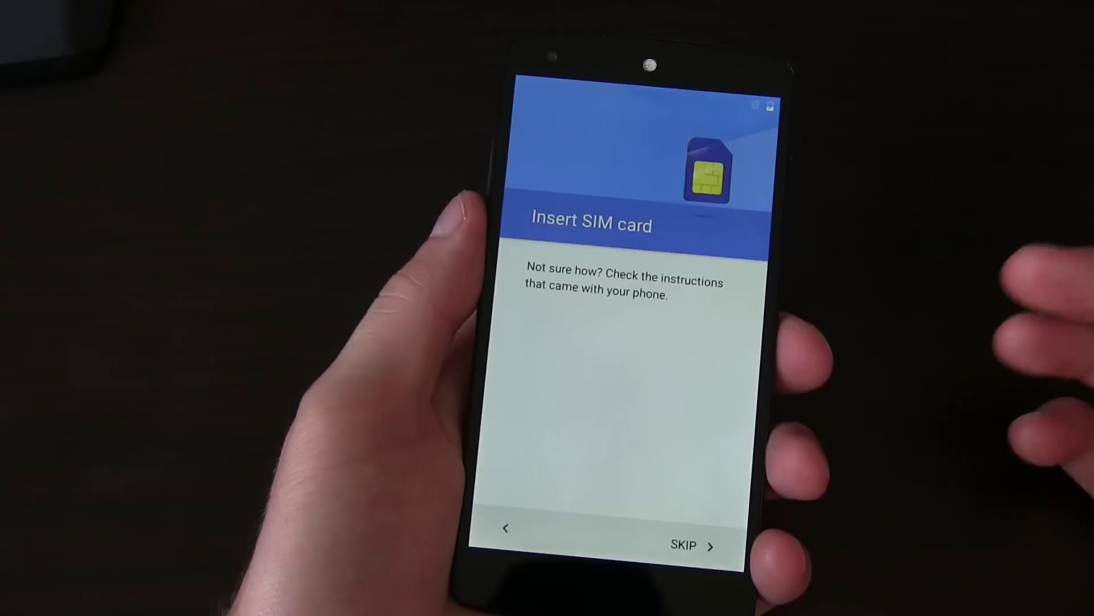
pyautogui.click(505, 526)
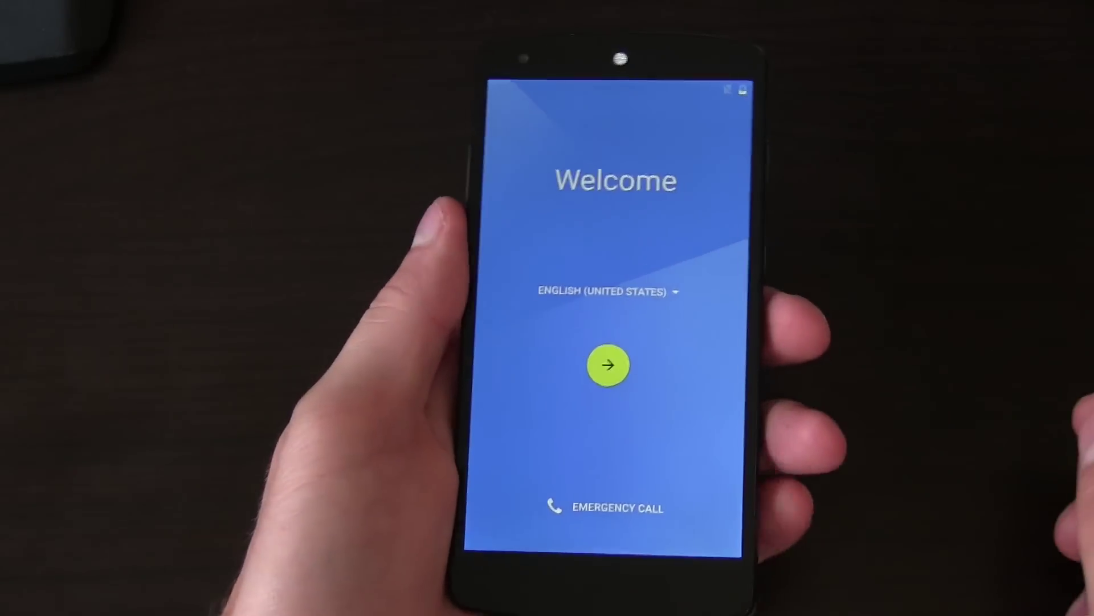